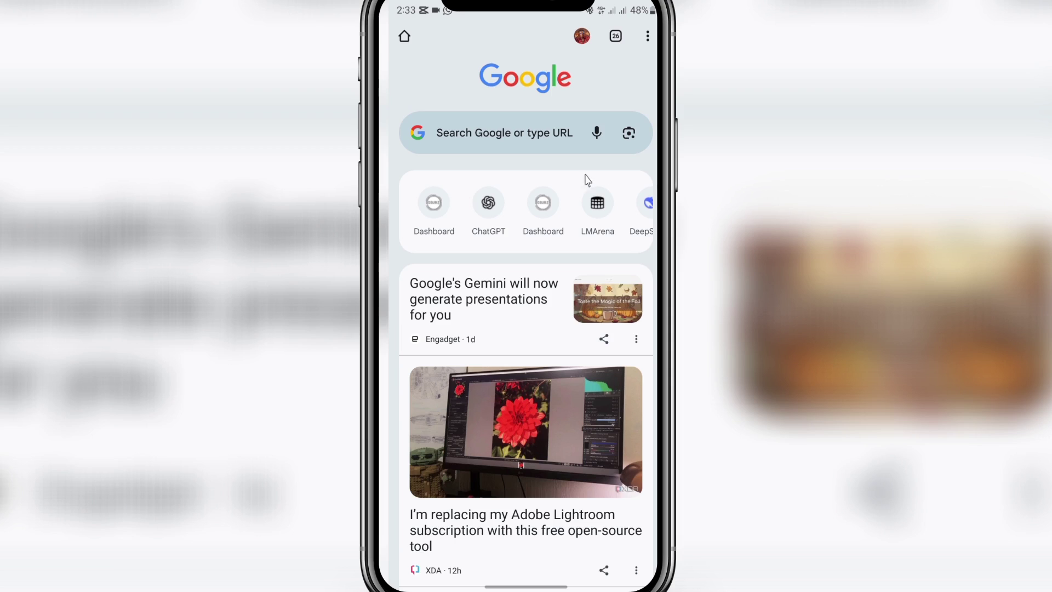
# Step: Search Google for 'yarngpt' and open the YarnGPT site at yarngpt.co
pyautogui.click(557, 143)
pyautogui.write('yarngpt')
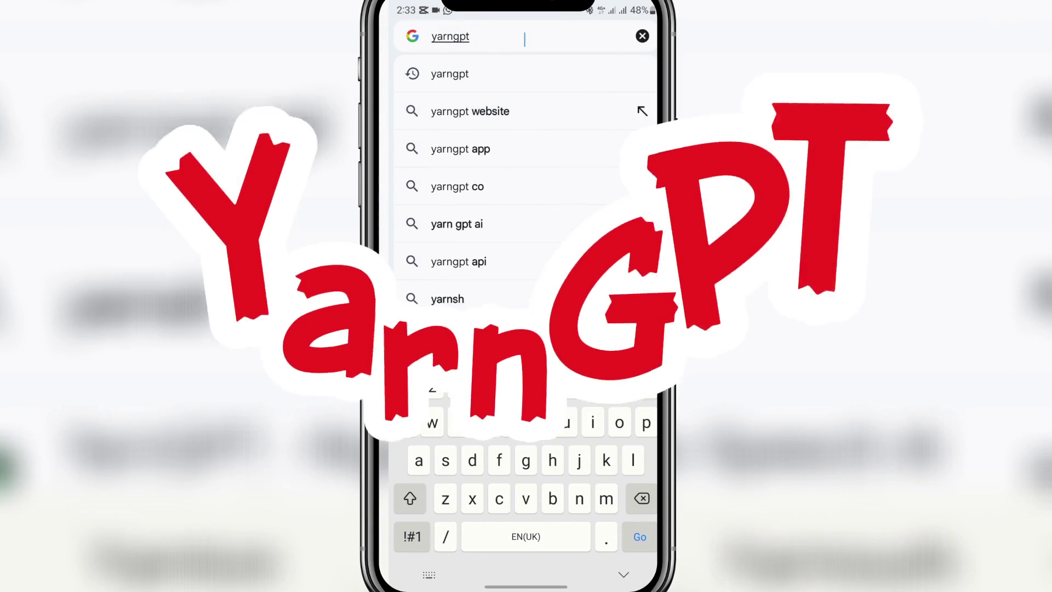
pyautogui.click(639, 537)
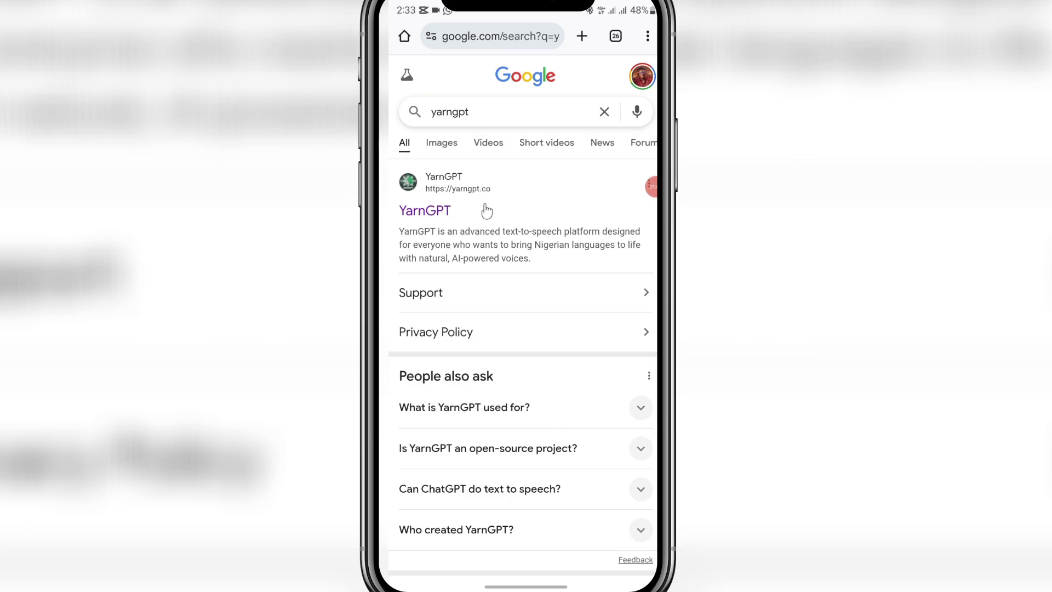
pyautogui.click(454, 189)
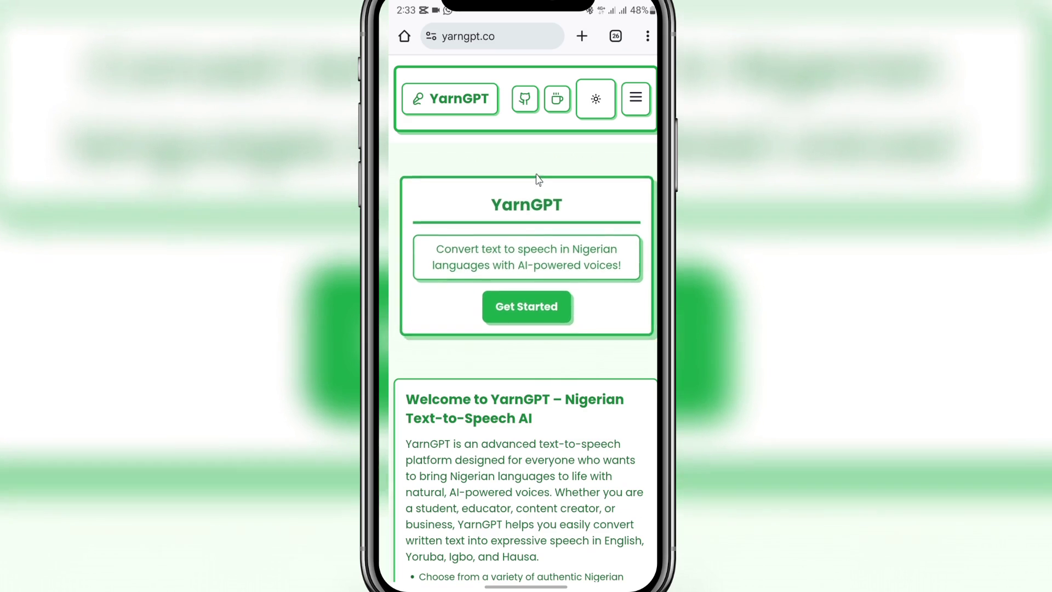
# Step: Scroll the YarnGPT homepage past How It Works and focus the Enter text box
pyautogui.scroll(-3, 529, 192)
pyautogui.scroll(-3, 531, 192)
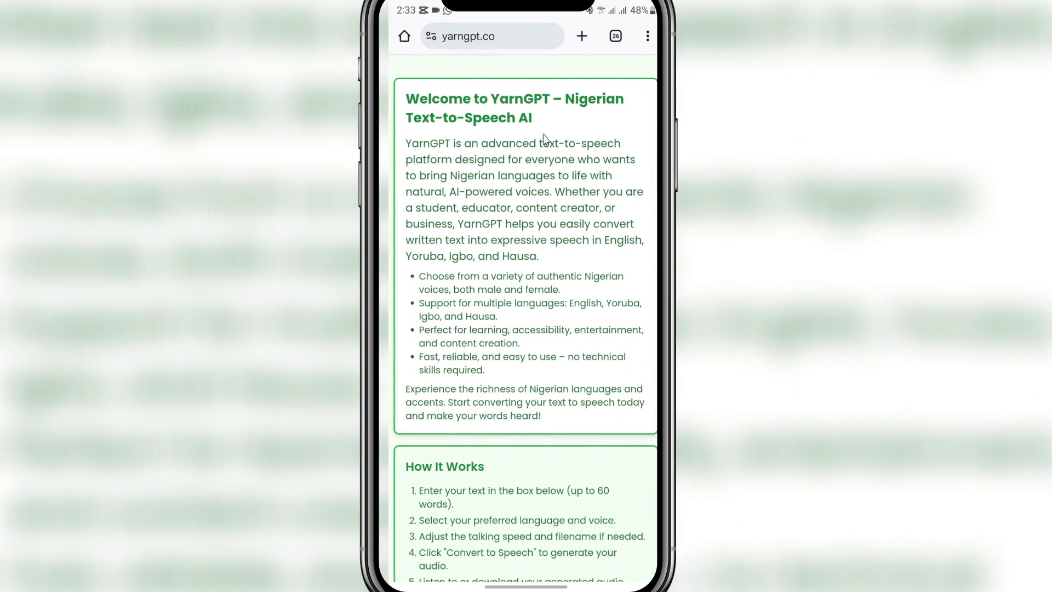
pyautogui.scroll(-1, 515, 233)
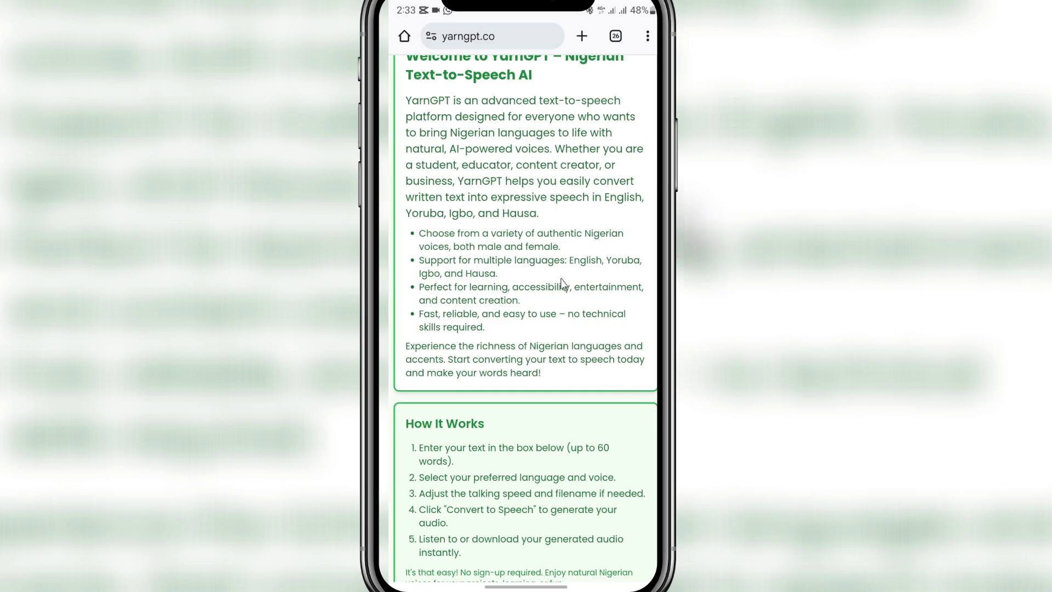
pyautogui.scroll(-9, 556, 274)
pyautogui.scroll(-2, 552, 268)
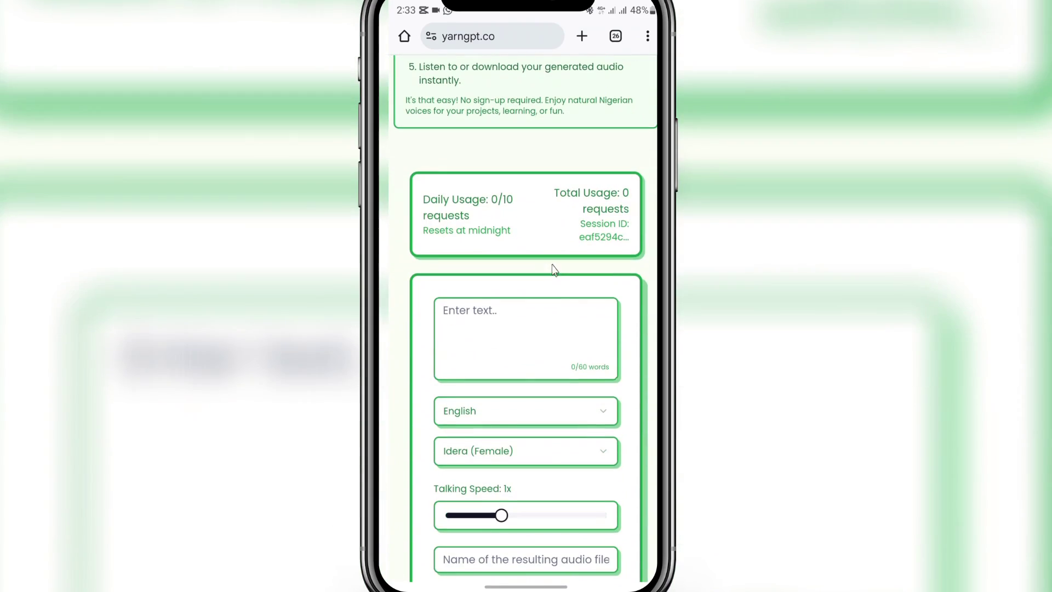
pyautogui.scroll(10, 548, 252)
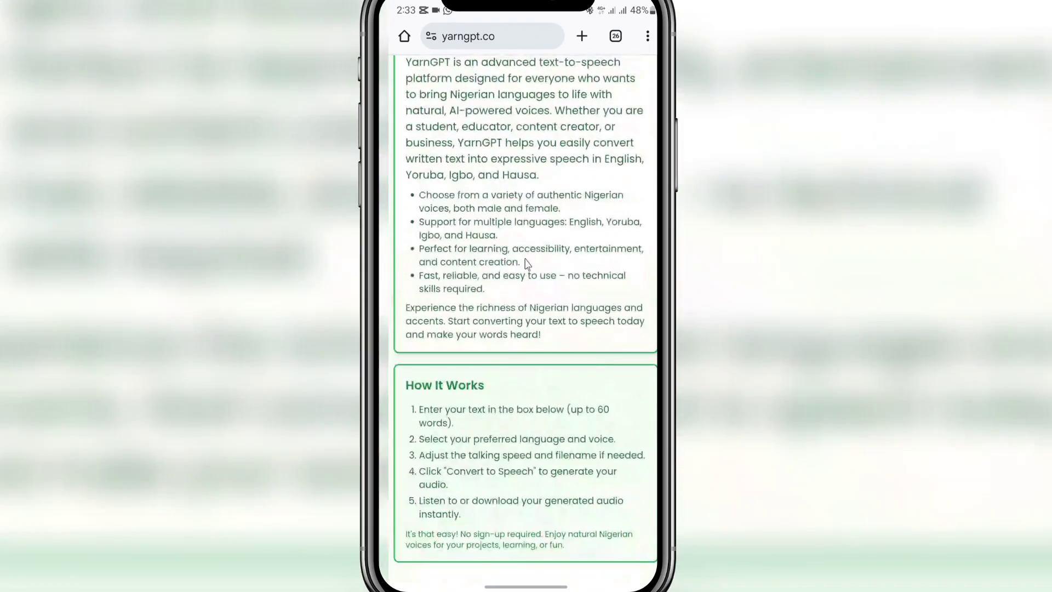
pyautogui.scroll(-7, 559, 265)
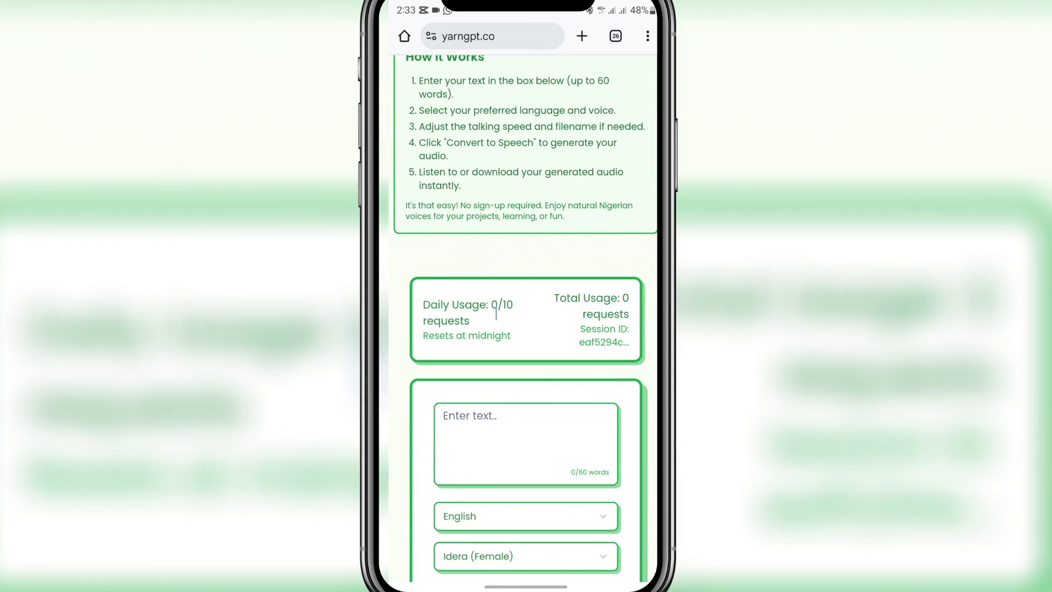
pyautogui.scroll(-1, 484, 307)
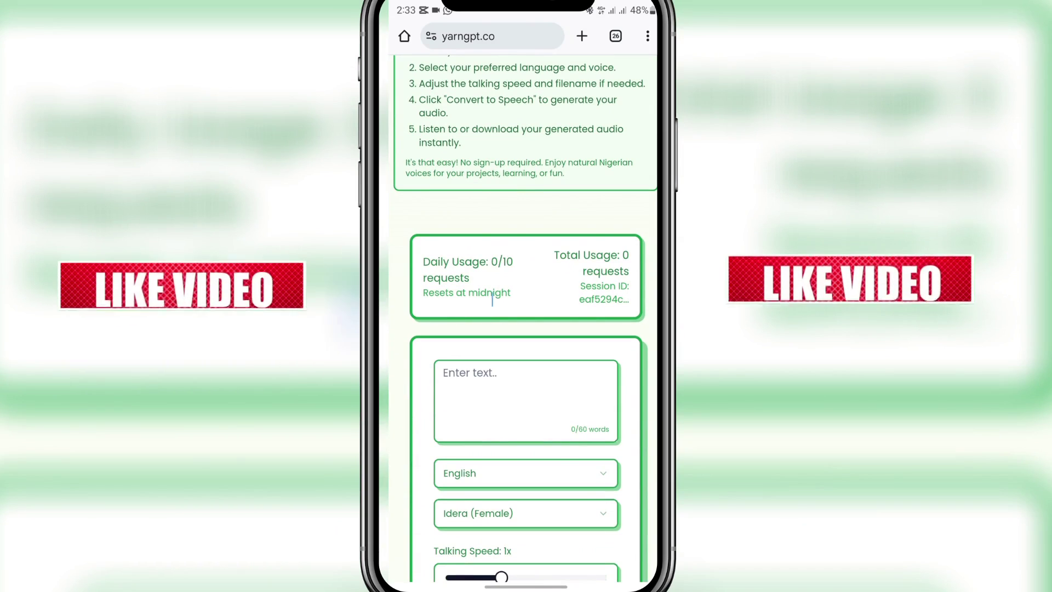
pyautogui.scroll(4, 495, 247)
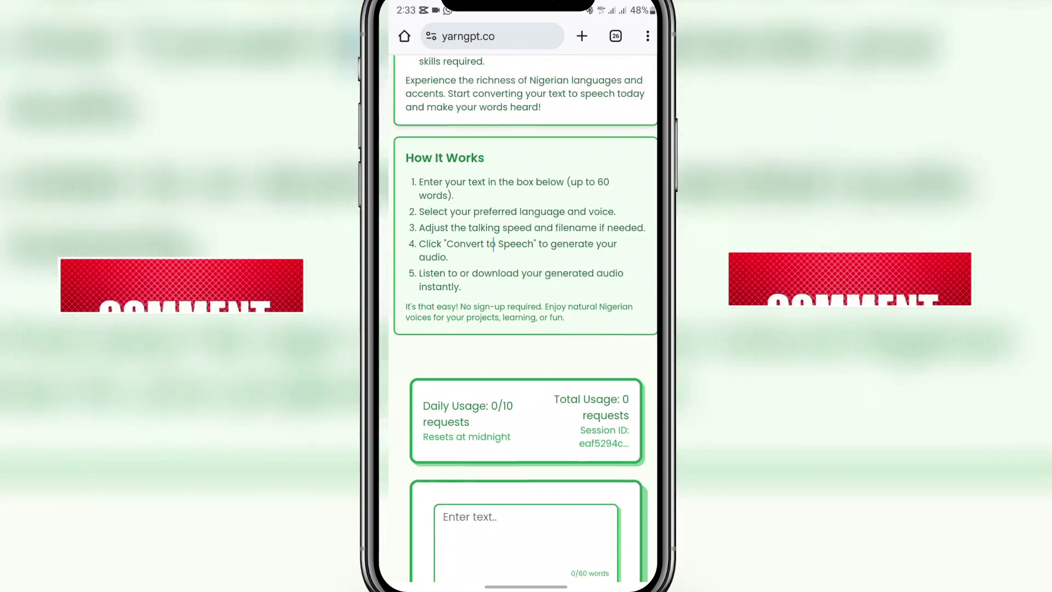
pyautogui.scroll(1, 491, 243)
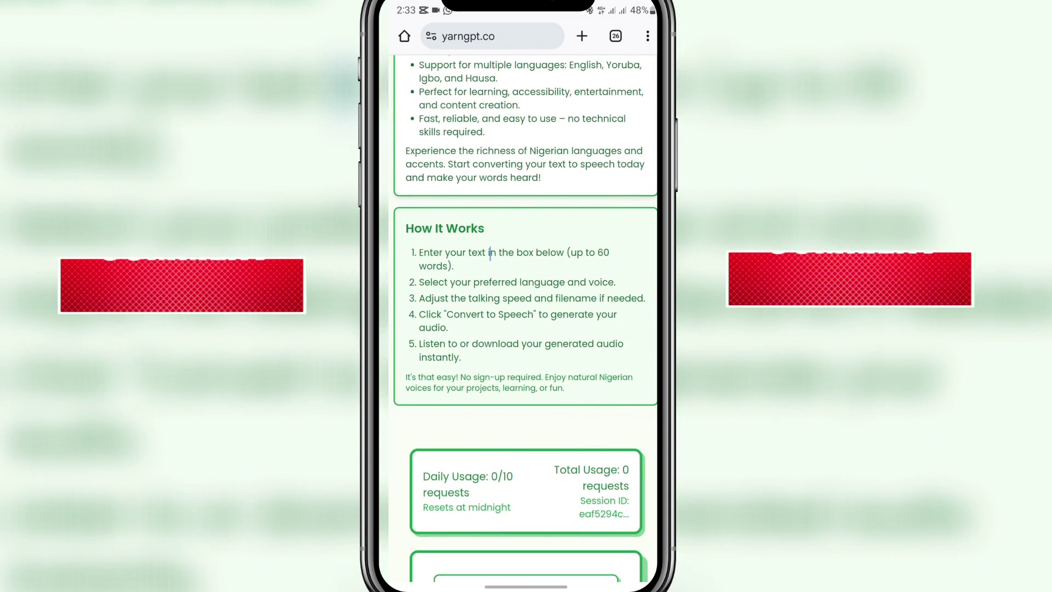
pyautogui.scroll(3, 493, 247)
pyautogui.scroll(-3, 494, 240)
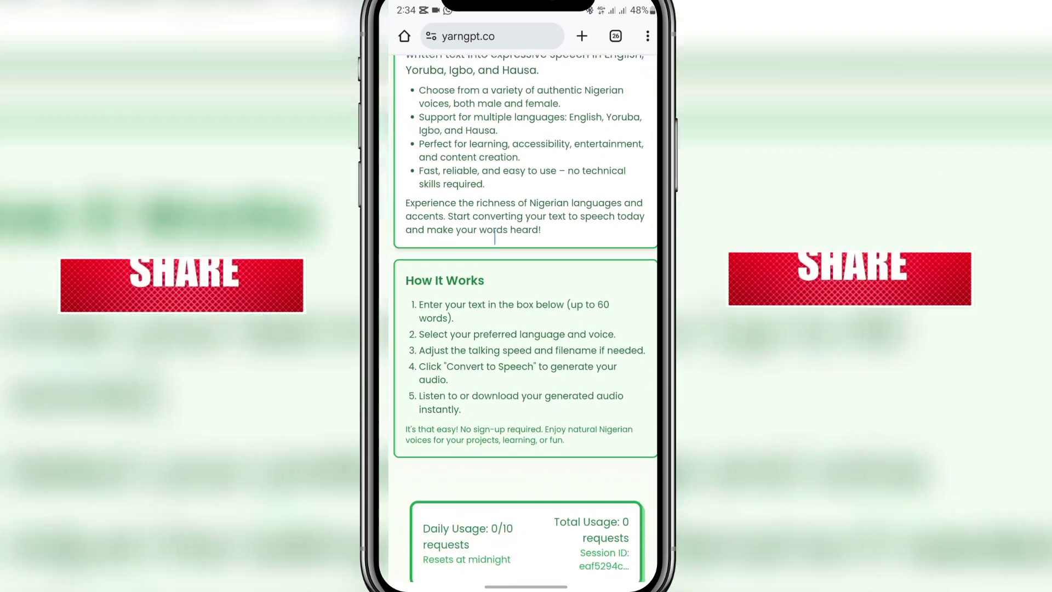
pyautogui.scroll(-6, 491, 252)
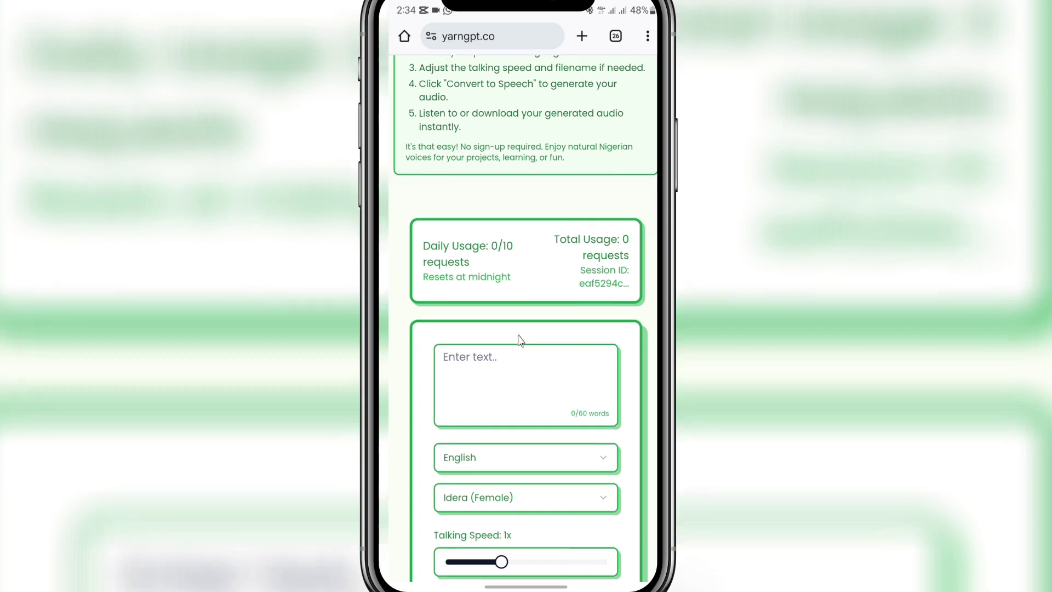
pyautogui.scroll(-2, 519, 338)
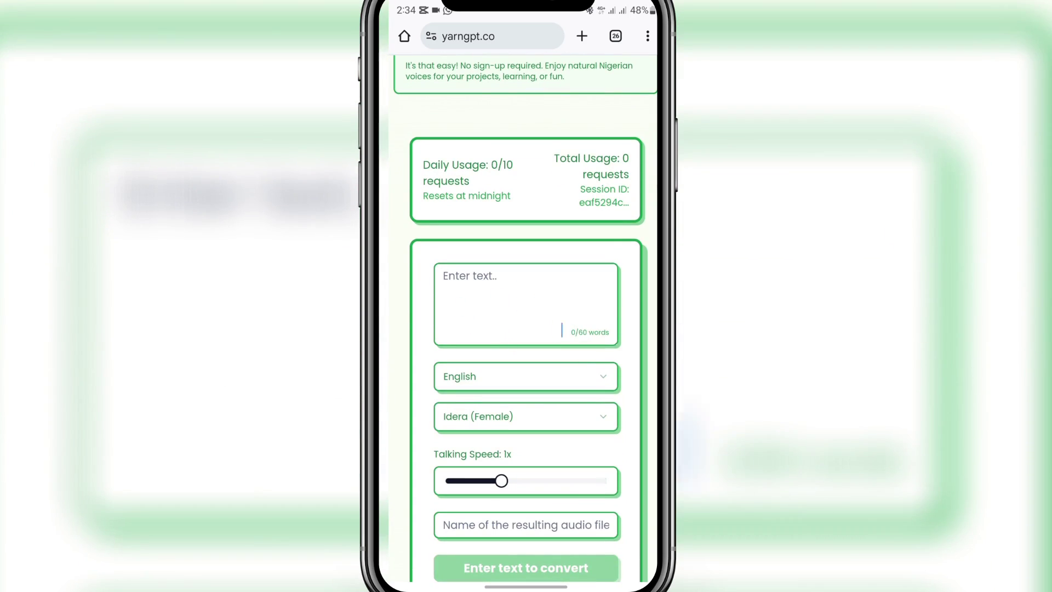
pyautogui.click(512, 300)
# Step: Paste the subscribe message into the text box and keep English as the language
pyautogui.click(476, 295)
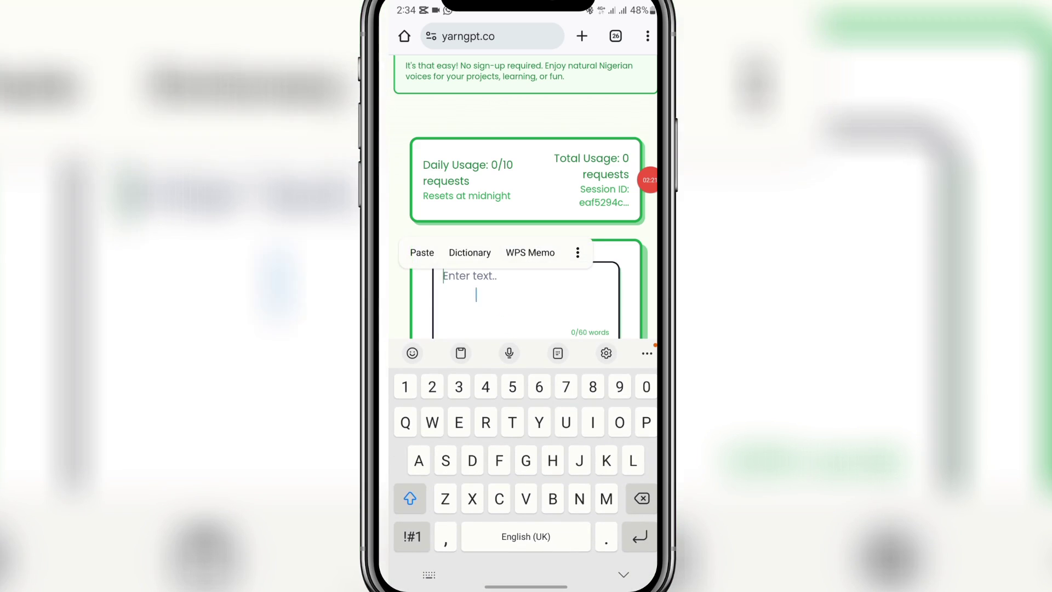
pyautogui.click(422, 252)
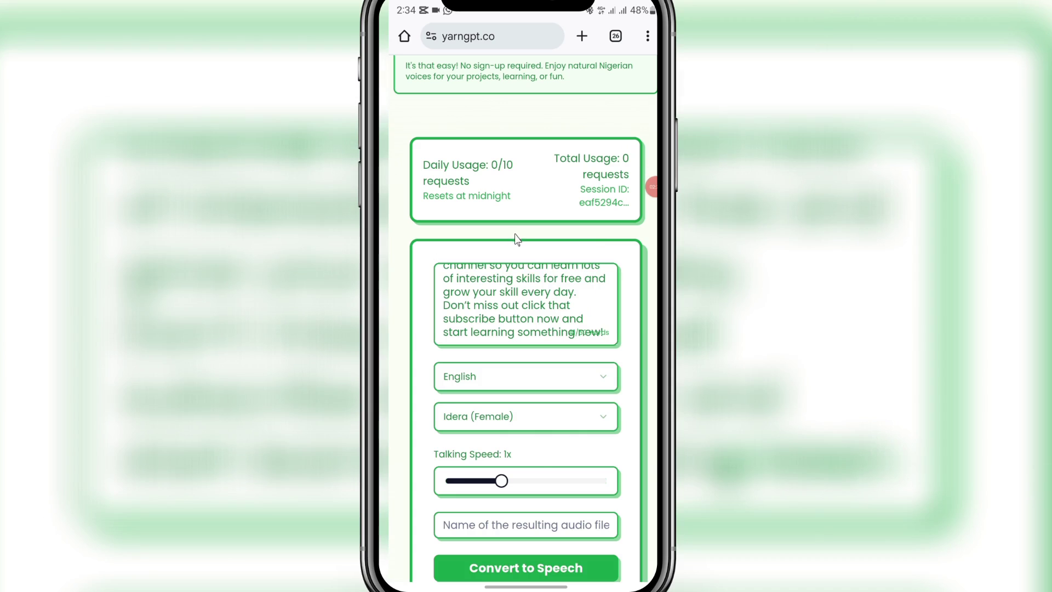
pyautogui.scroll(-2, 540, 293)
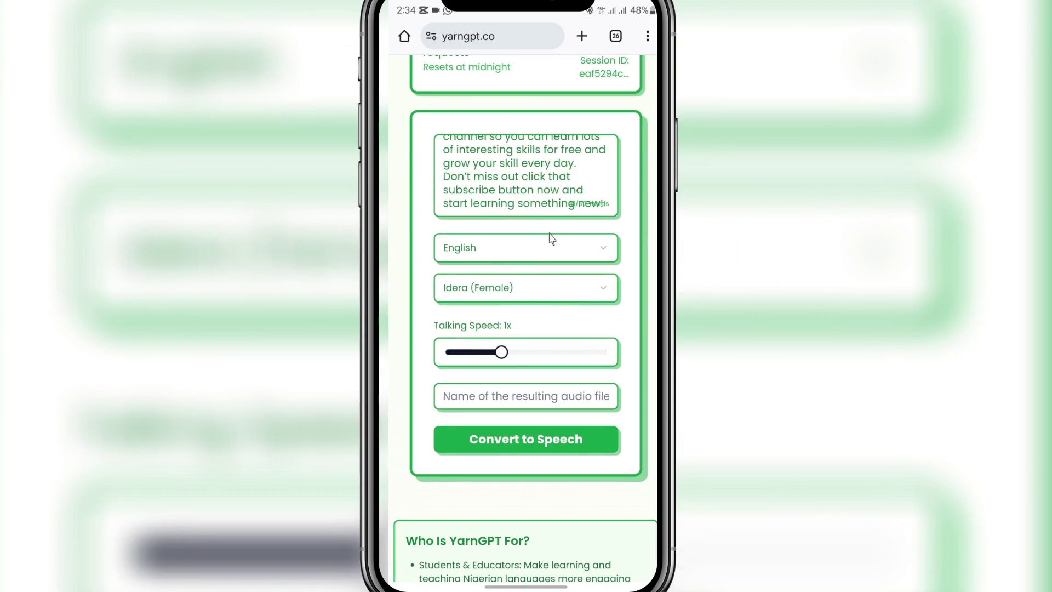
pyautogui.click(531, 255)
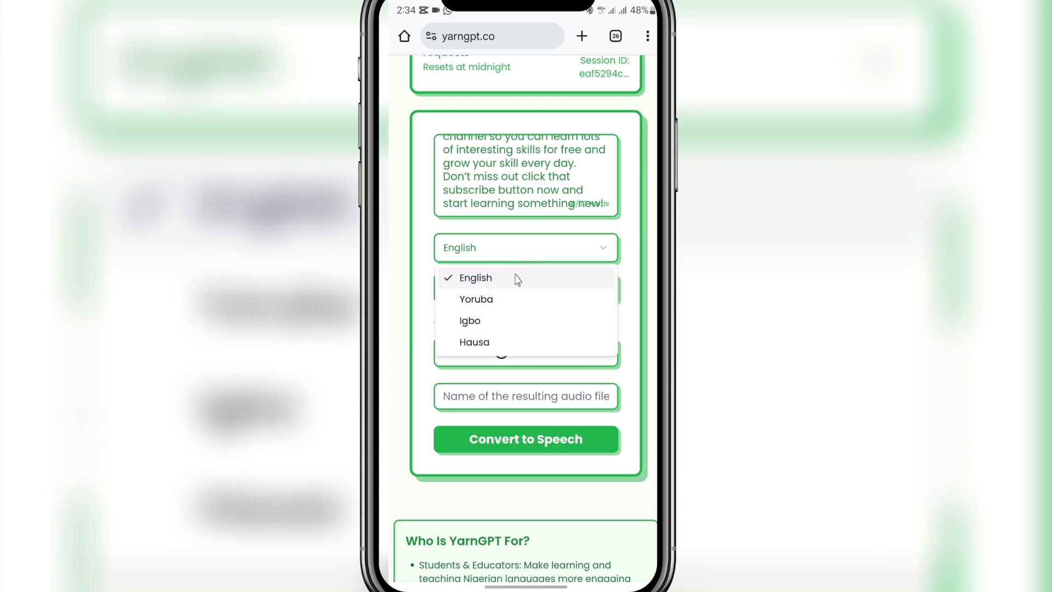
pyautogui.click(517, 280)
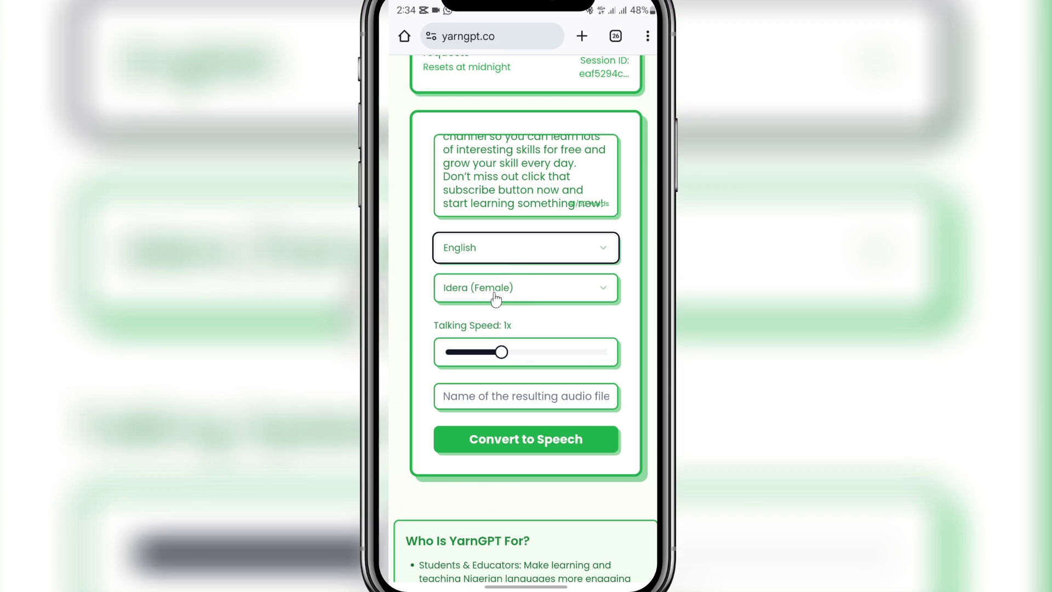
# Step: Choose the Jude (Male) voice, name the file 'Sample', and convert it to speech
pyautogui.click(516, 298)
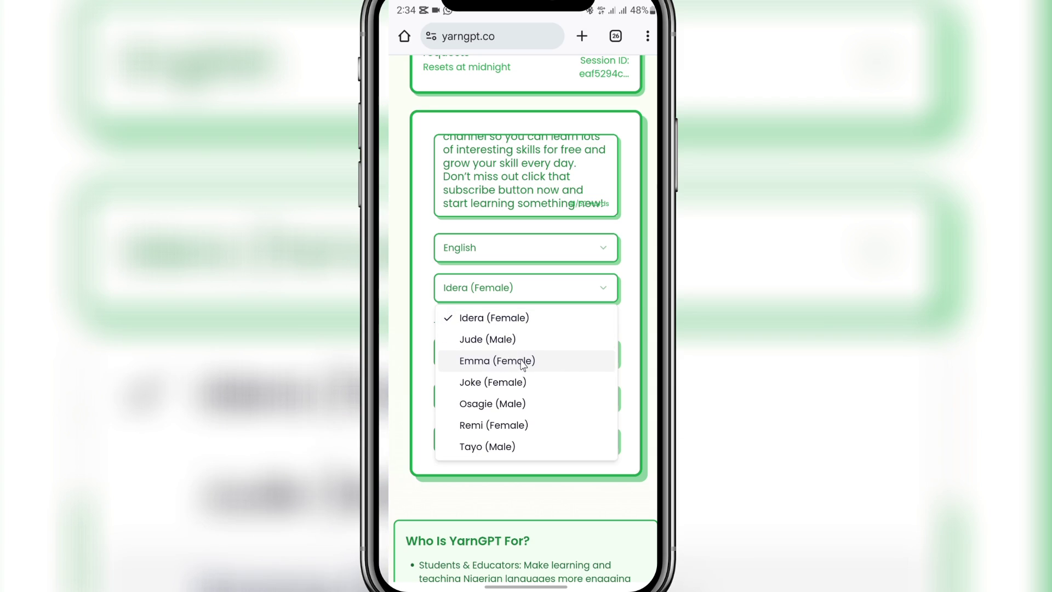
pyautogui.click(497, 339)
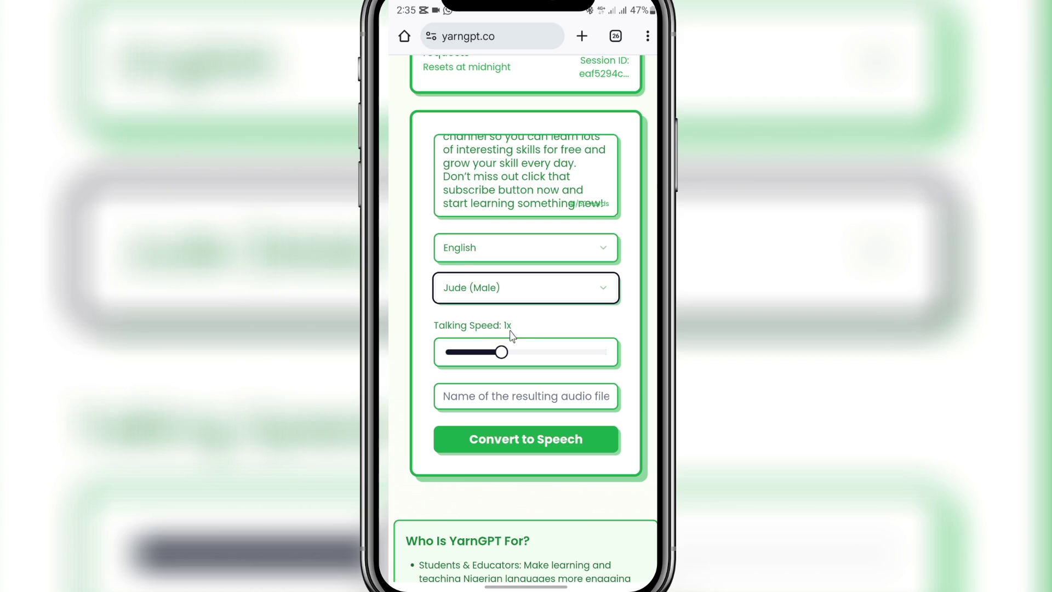
pyautogui.moveTo(507, 355)
pyautogui.mouseDown()
pyautogui.moveTo(534, 359)
pyautogui.moveTo(502, 353)
pyautogui.mouseUp()
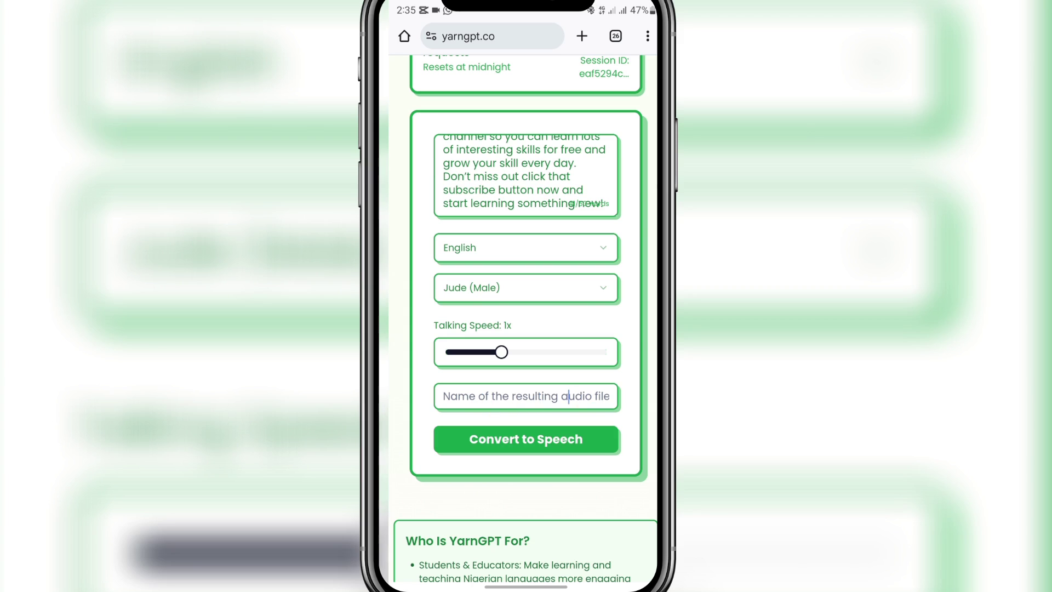
pyautogui.click(569, 396)
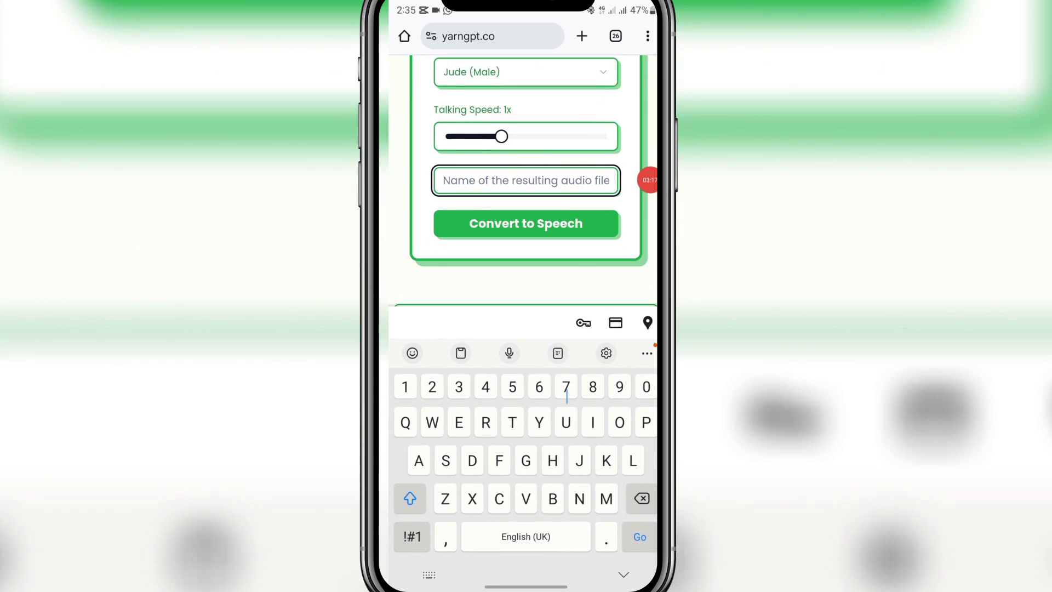
pyautogui.write('Sample')
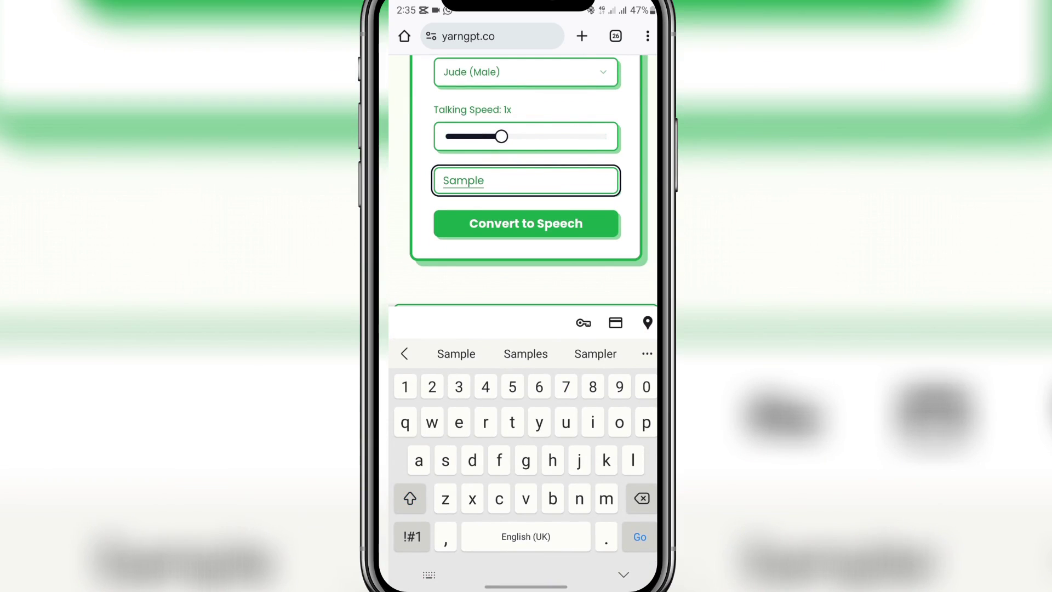
pyautogui.press('Escape')
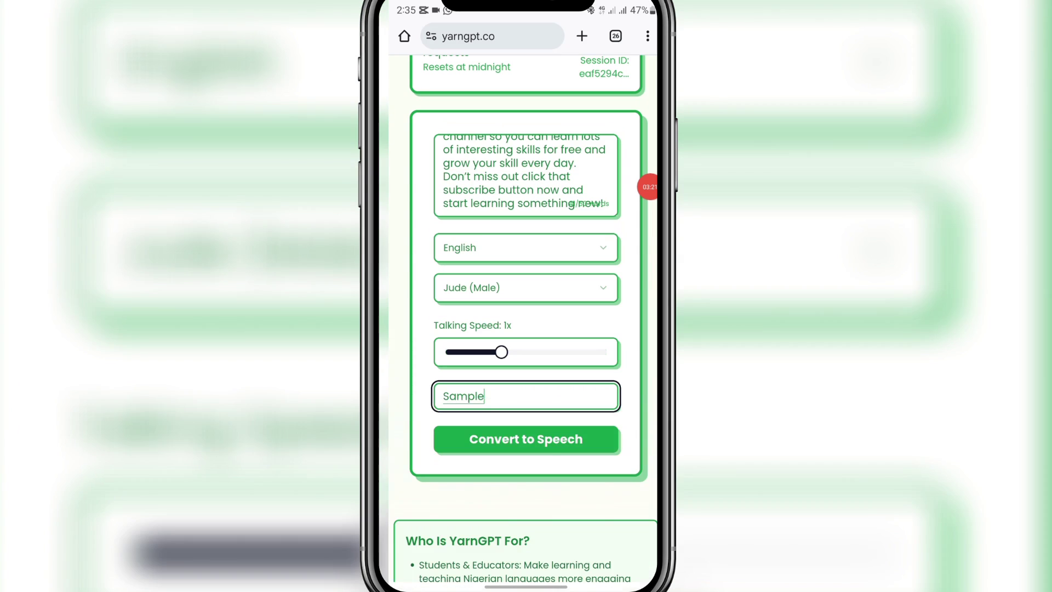
pyautogui.click(527, 440)
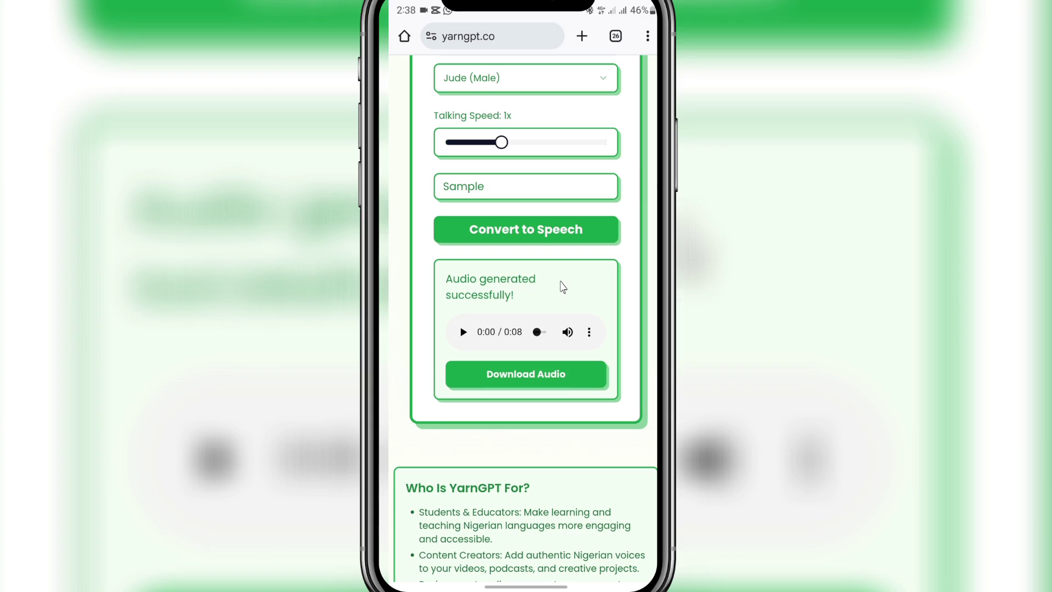
# Step: Play back the 8-second Sample clip, then download it as a 772.58 KB audio file
pyautogui.click(462, 333)
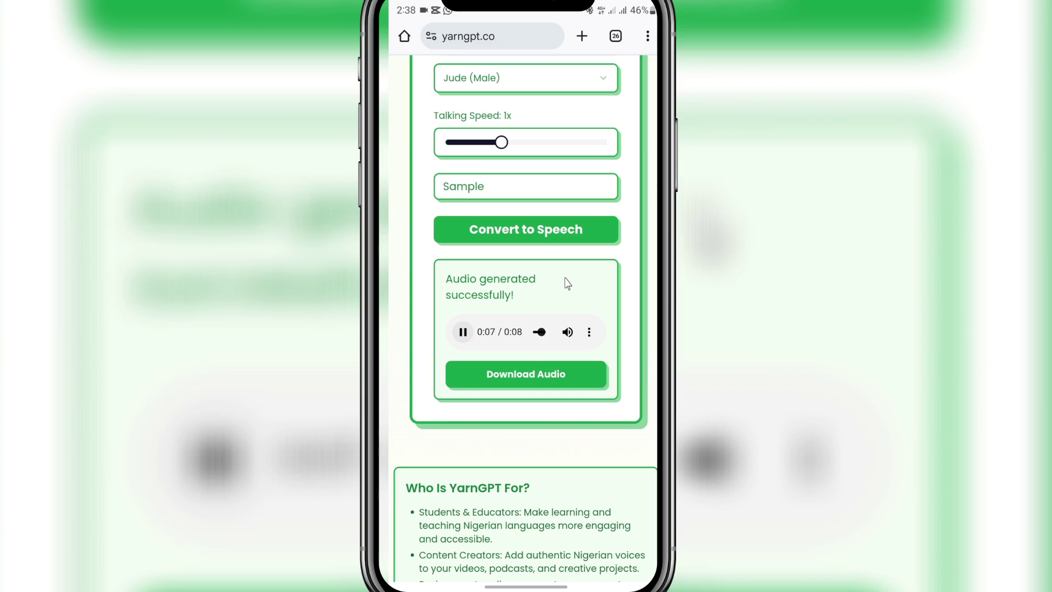
pyautogui.click(465, 334)
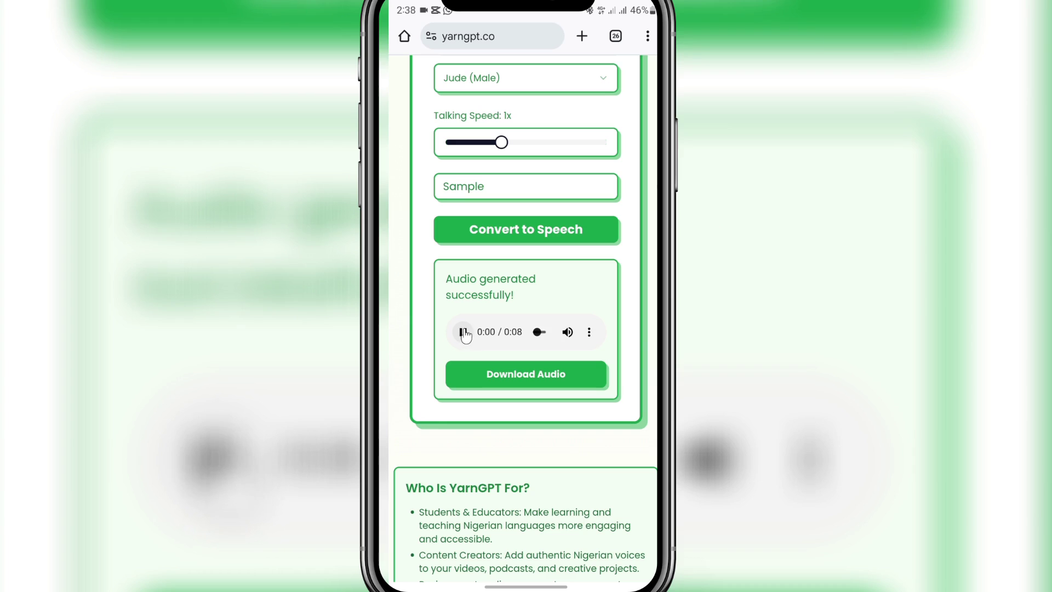
pyautogui.click(465, 333)
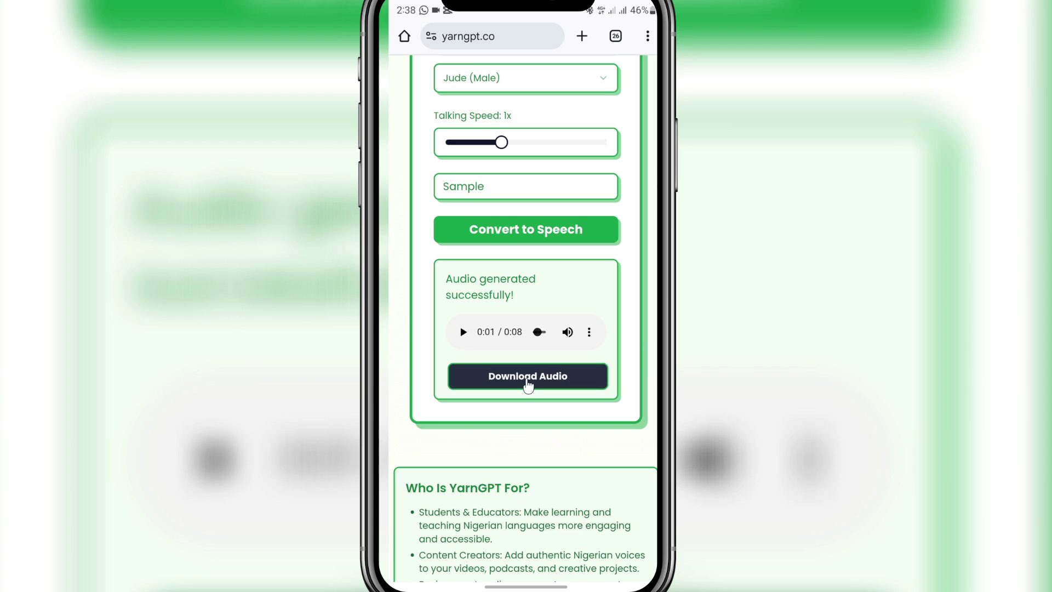
pyautogui.click(528, 383)
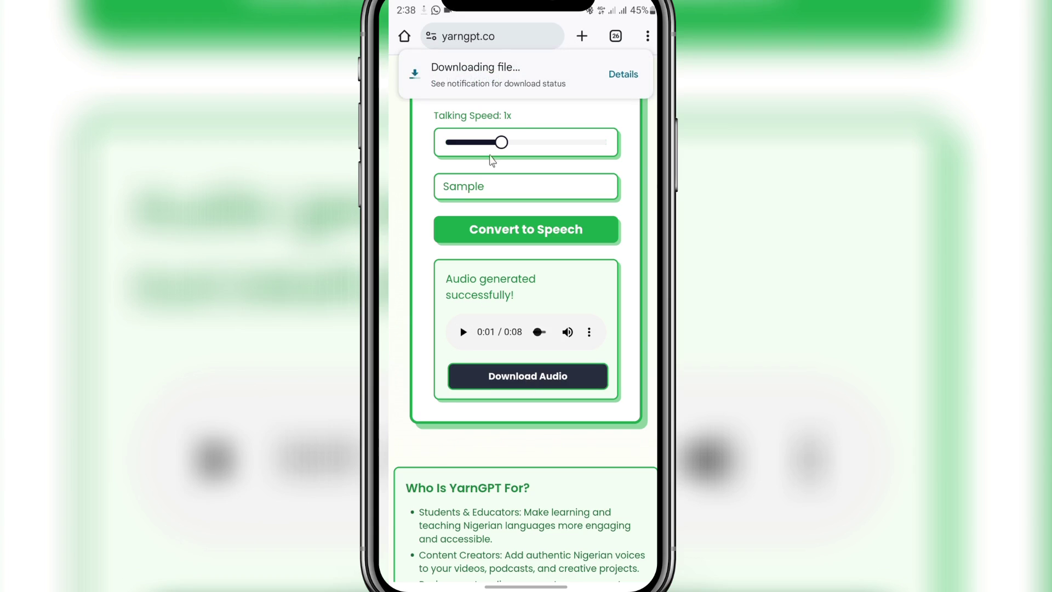
pyautogui.click(499, 87)
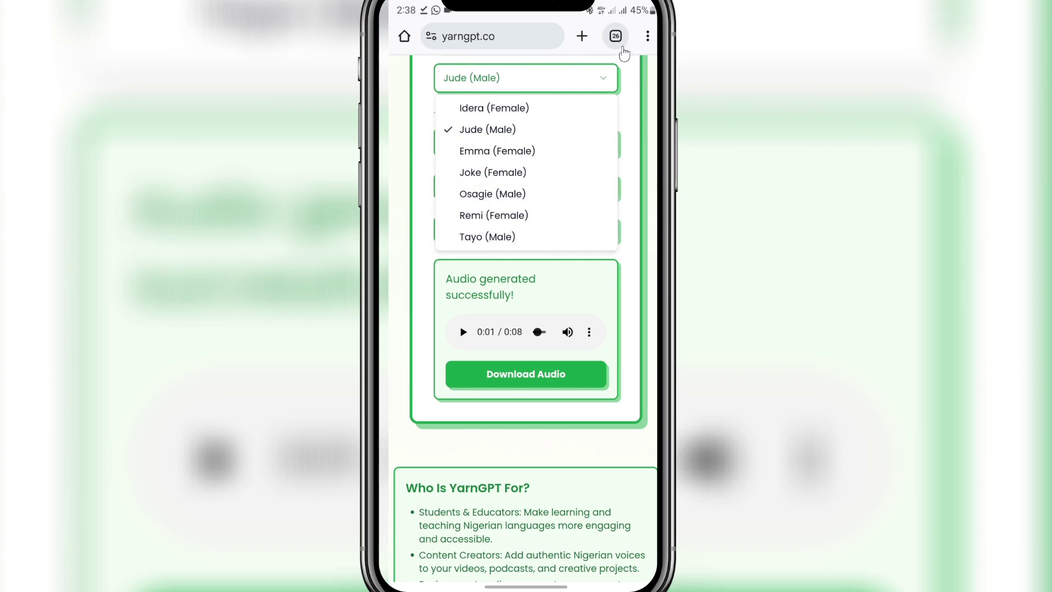
pyautogui.click(615, 37)
# Step: In a new ChatGPT prompt, paste the subscribe message
pyautogui.click(463, 326)
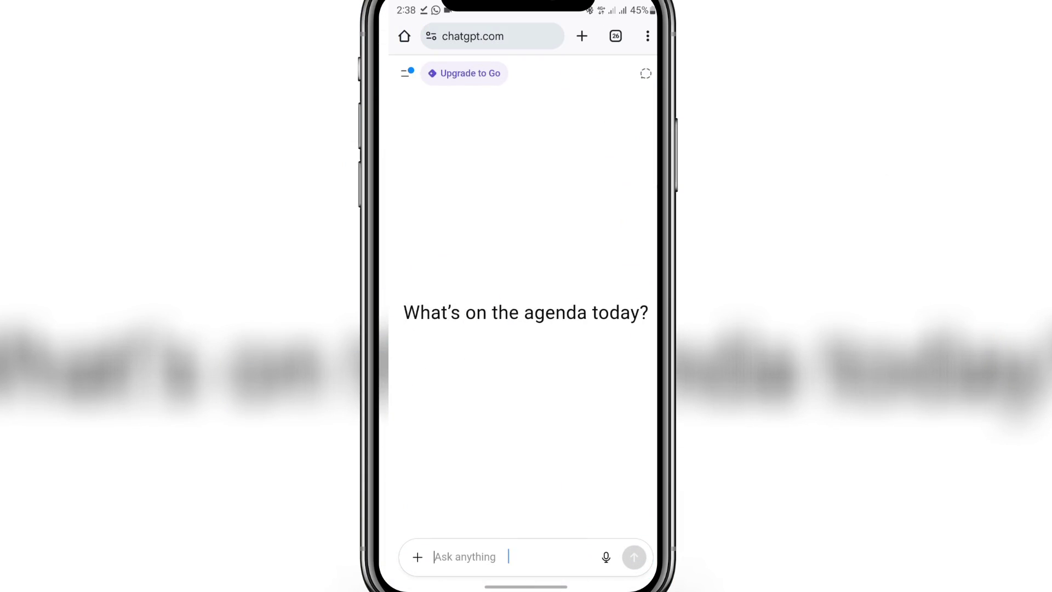
pyautogui.click(508, 557)
pyautogui.write('If you’re seeing this, it’s very important you subscribe to my channel so you can learn lots of interesting skills for free and grow your skill every day. Don’t miss out click that subscribe button now and start learning something new!')
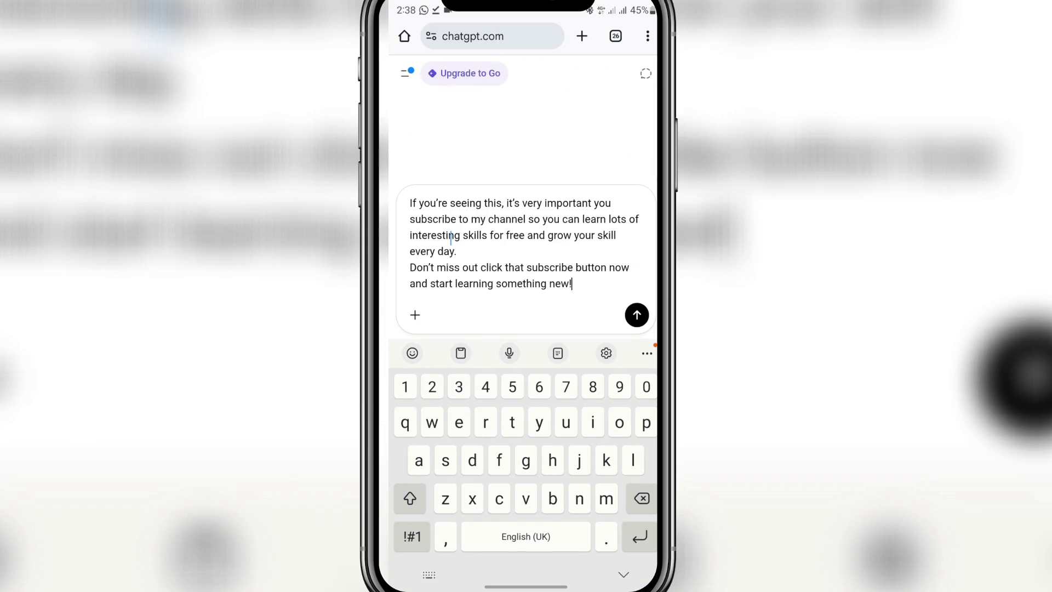
pyautogui.press('Return')
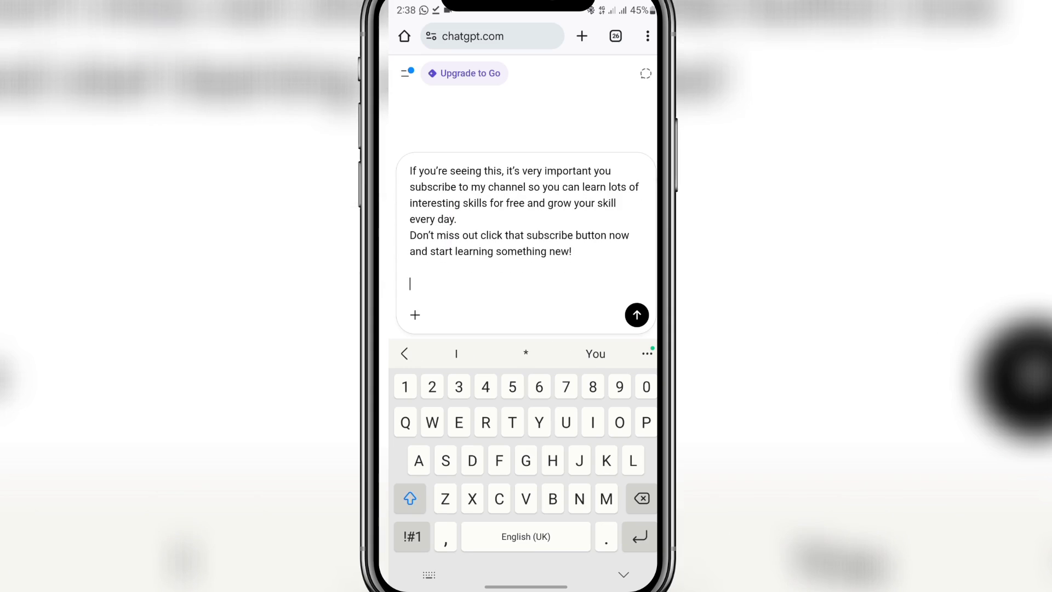
# Step: Add the line 'Generate this writeup in Hausa, Igbo and Yoruba' and send the prompt
pyautogui.write('Gen')
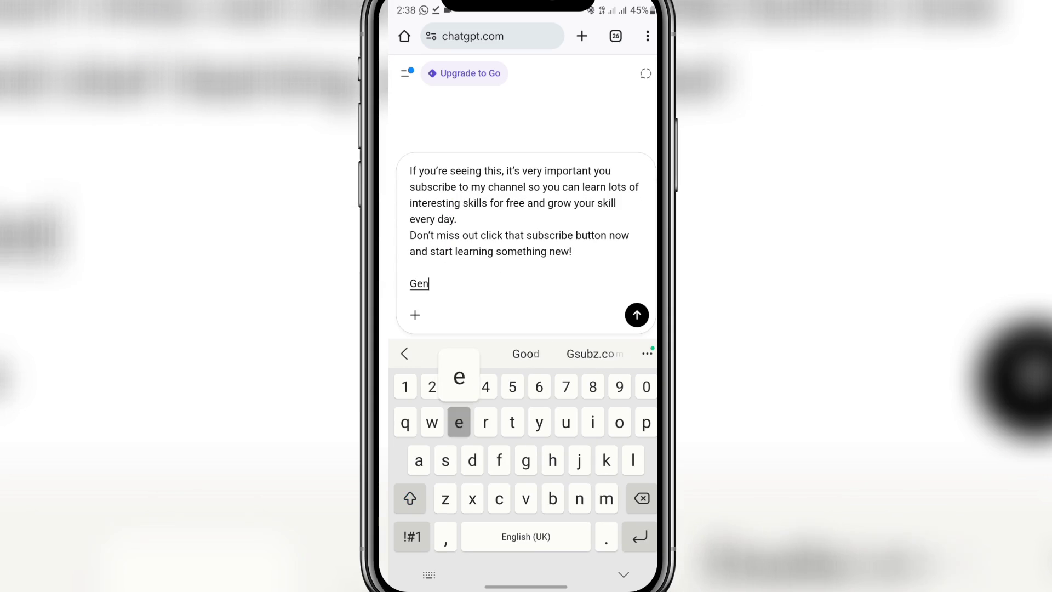
pyautogui.write('erate')
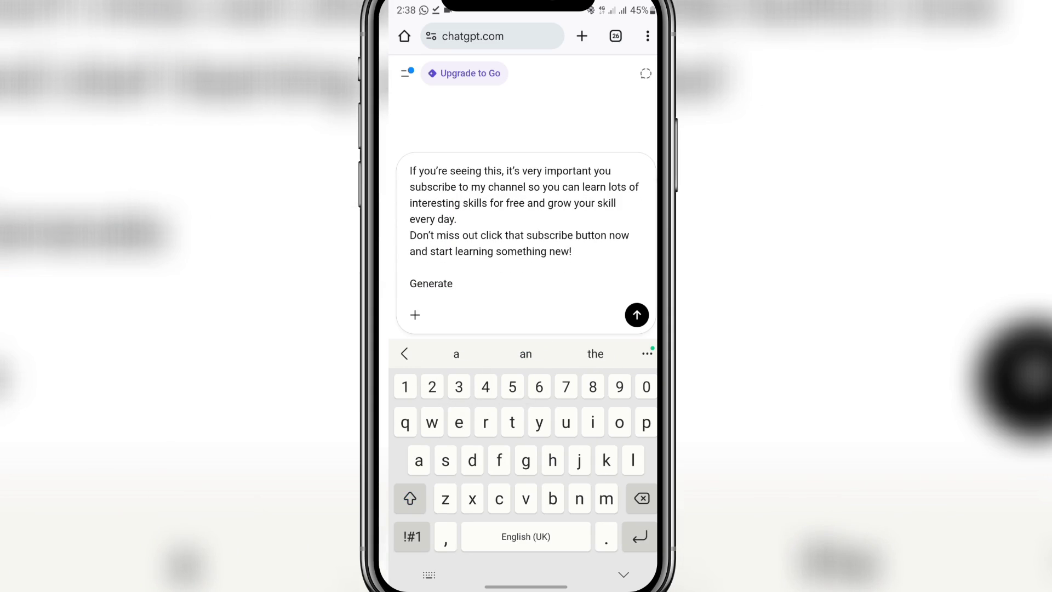
pyautogui.write(' this i')
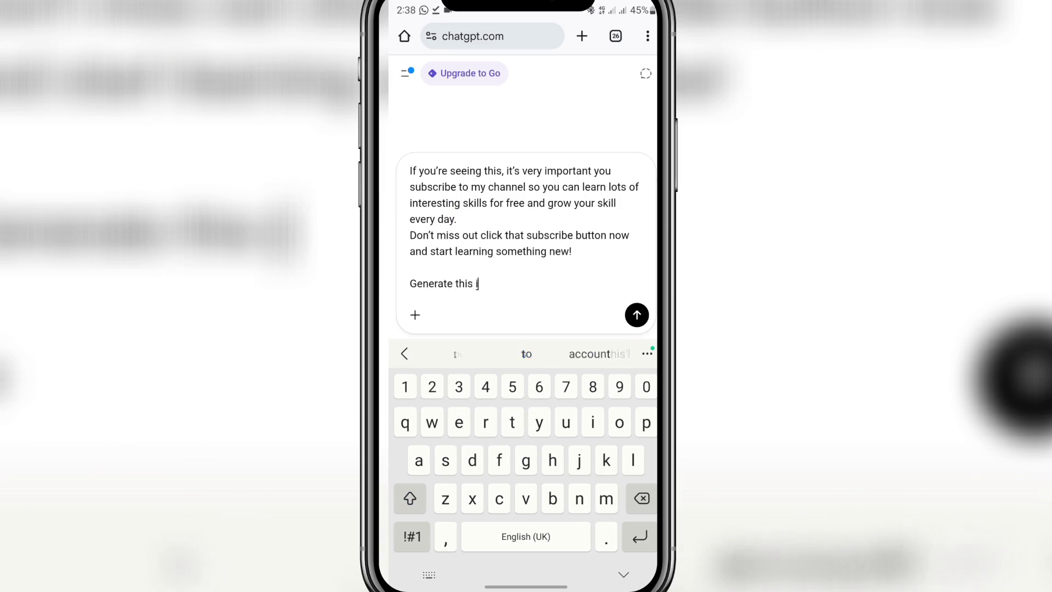
pyautogui.write('n Haug')
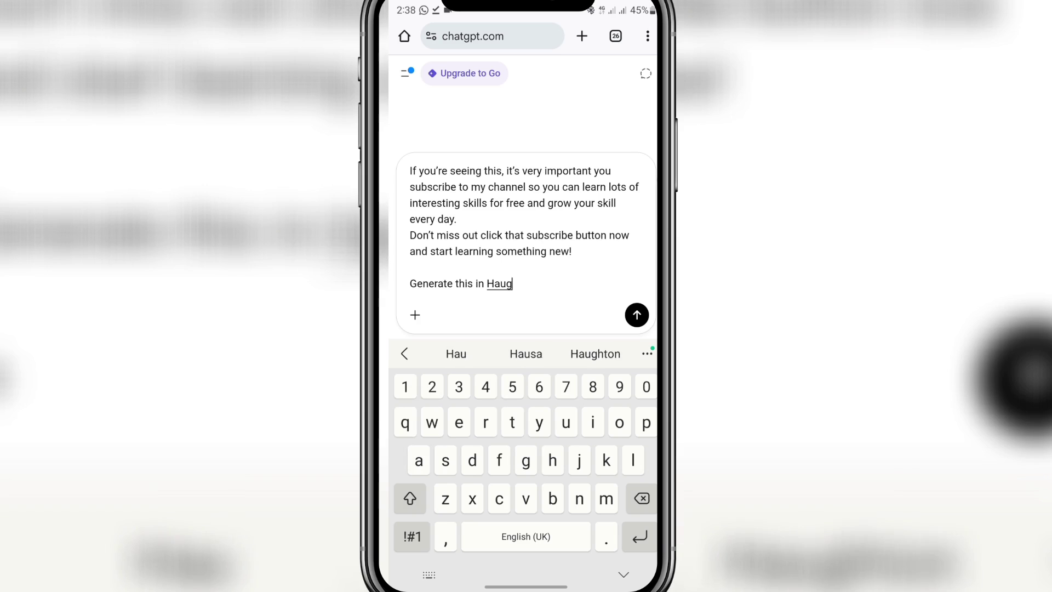
pyautogui.press('BackSpace')
pyautogui.press('BackSpace')
pyautogui.press('BackSpace')
pyautogui.press('BackSpace')
pyautogui.press('BackSpace')
pyautogui.press('BackSpace')
pyautogui.press('BackSpace')
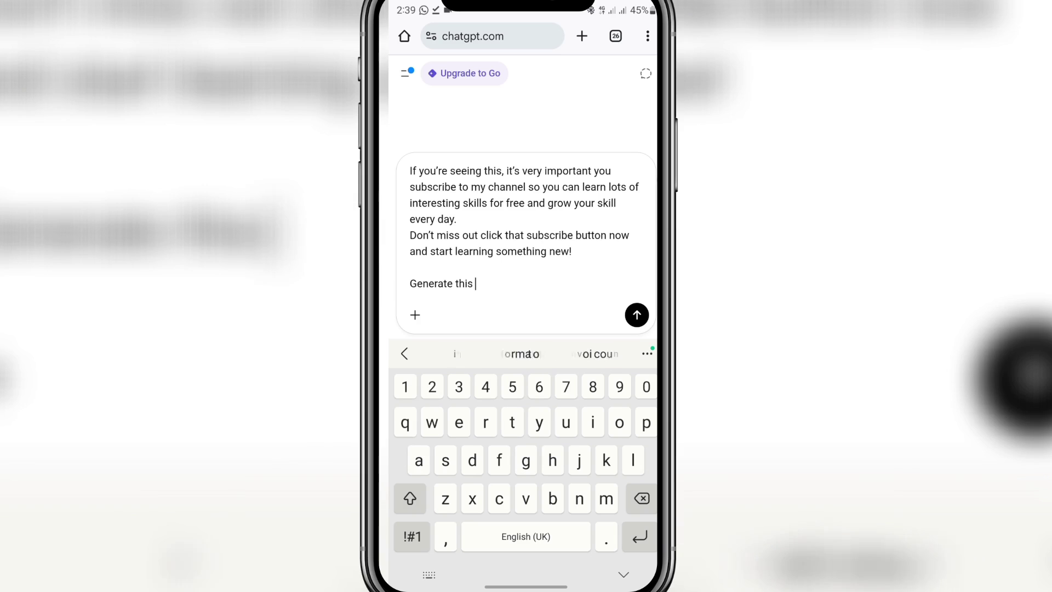
pyautogui.write('writyleu')
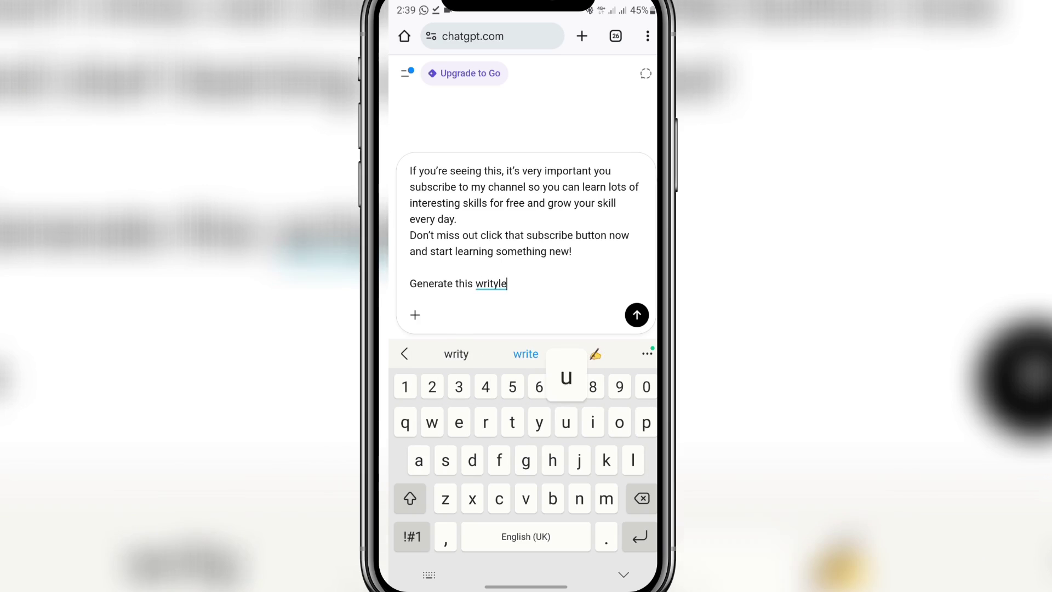
pyautogui.press('BackSpace')
pyautogui.press('BackSpace')
pyautogui.press('BackSpace')
pyautogui.press('BackSpace')
pyautogui.write('eup ')
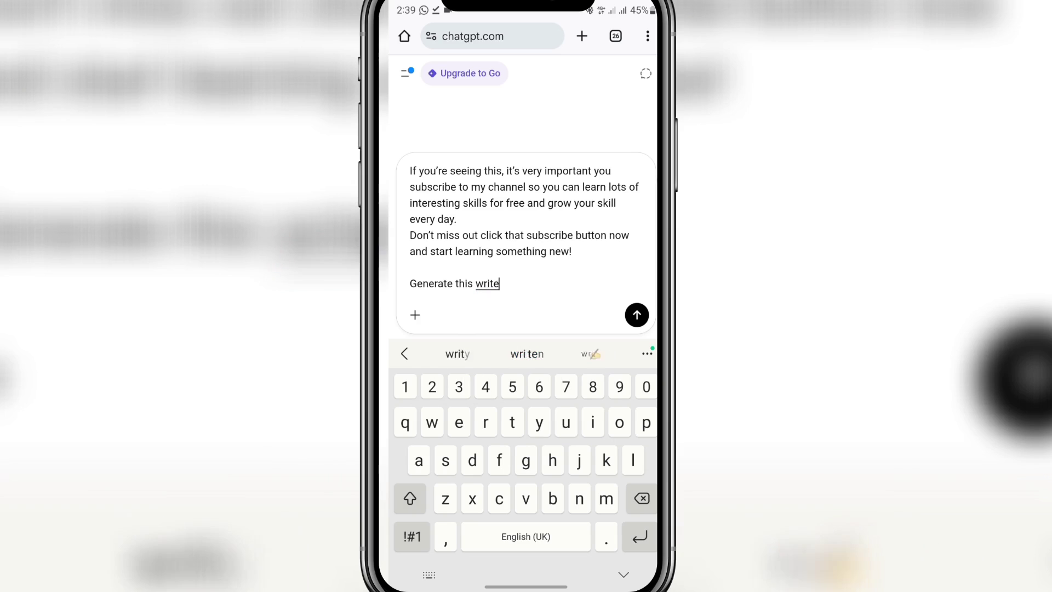
pyautogui.write('inbhaus')
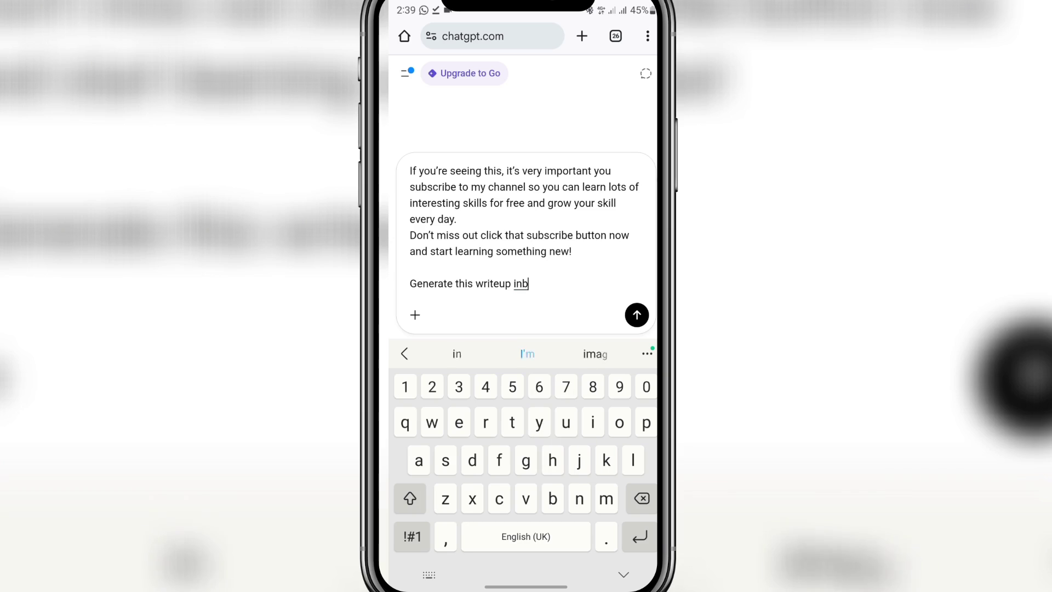
pyautogui.press('BackSpace')
pyautogui.write(', Igbo')
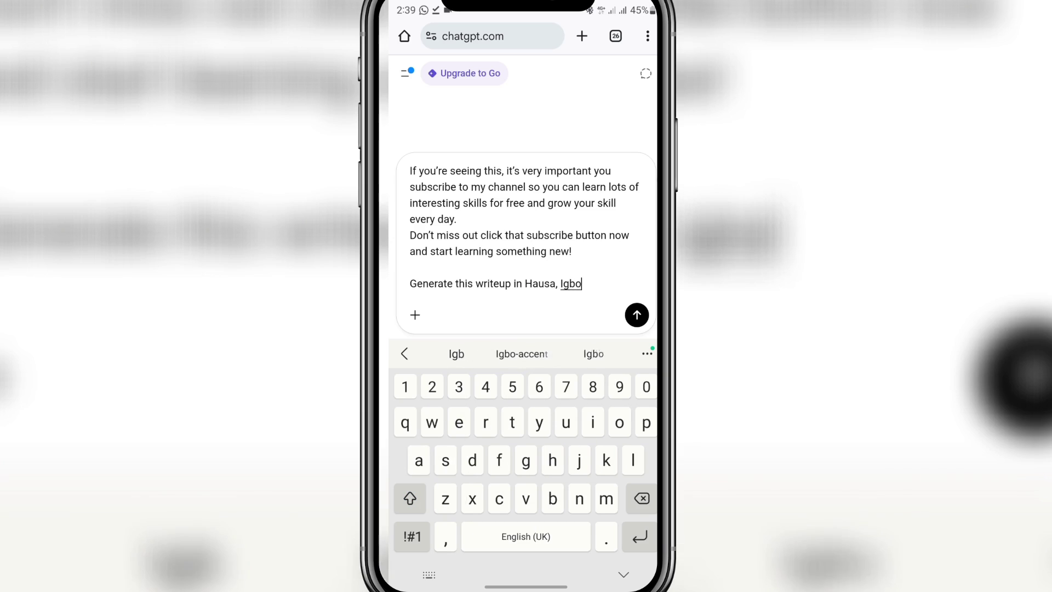
pyautogui.write(' and Yoruba')
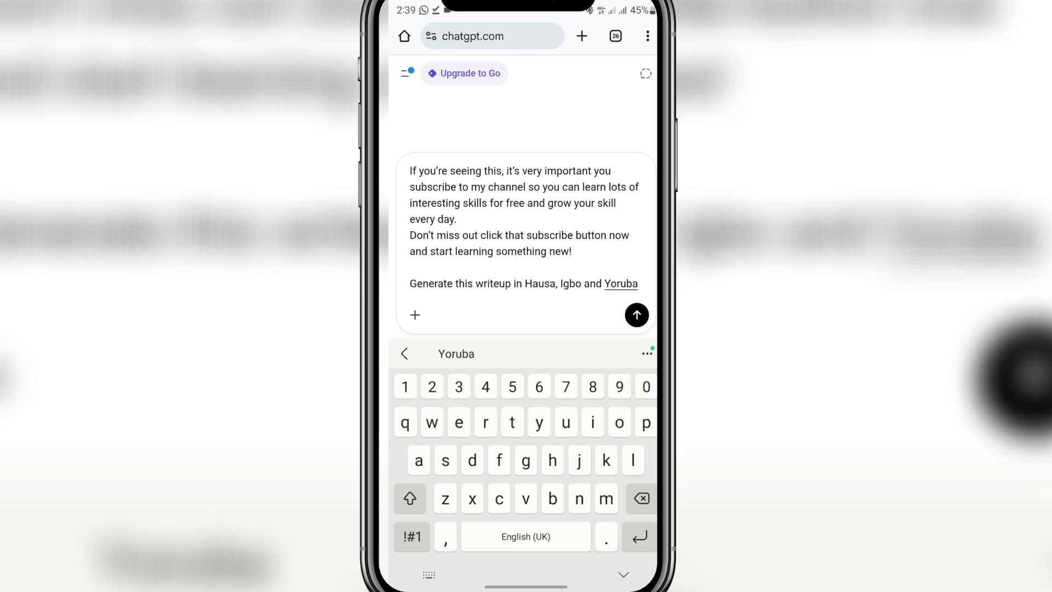
pyautogui.click(637, 314)
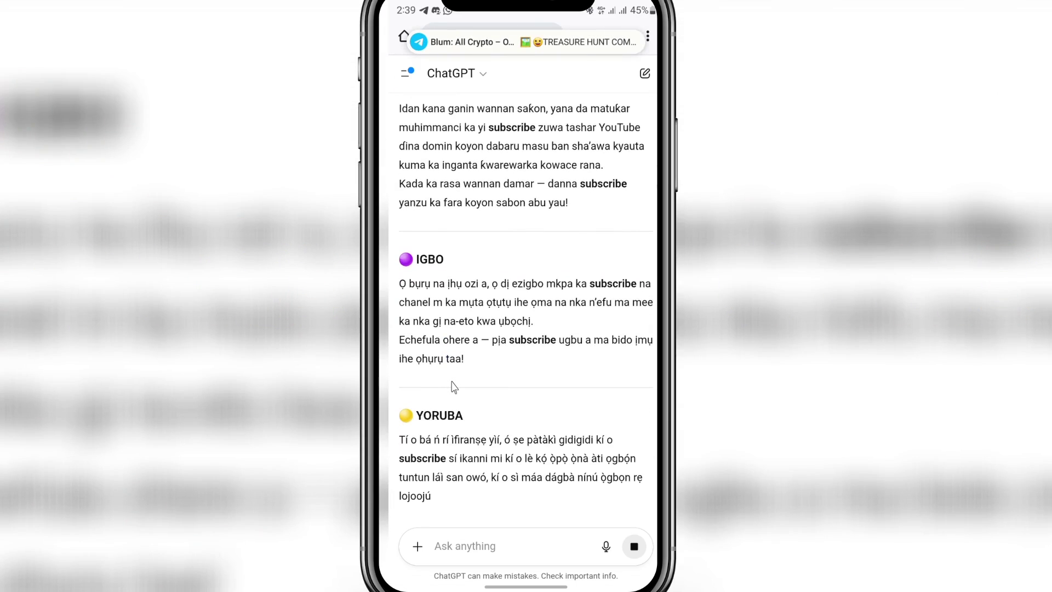
# Step: Scroll through ChatGPT's Hausa, Igbo and Yoruba translations of the subscribe message
pyautogui.scroll(6, 500, 360)
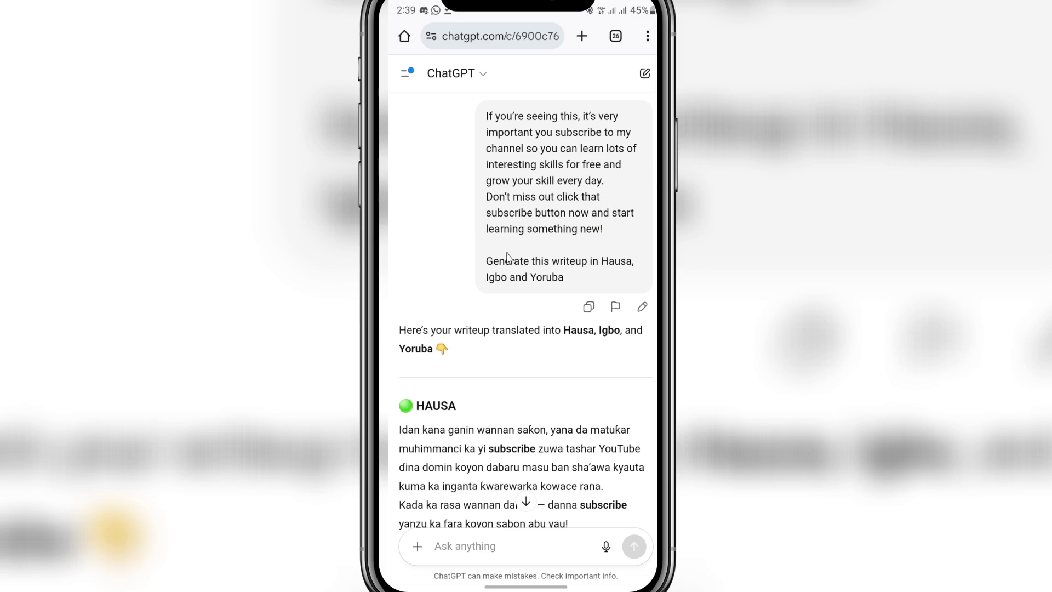
pyautogui.scroll(-10, 501, 276)
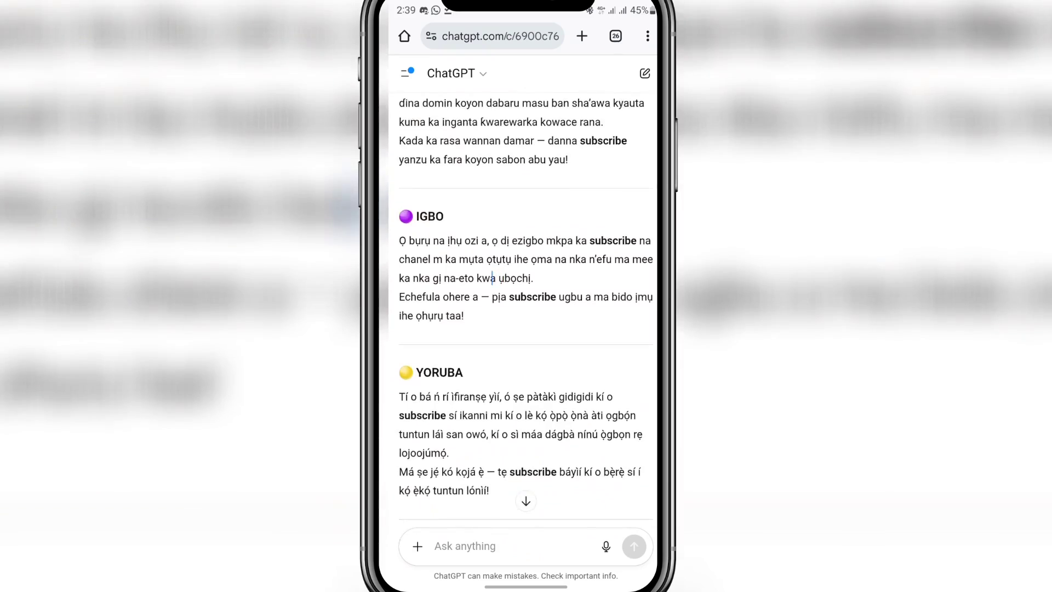
pyautogui.scroll(15, 495, 278)
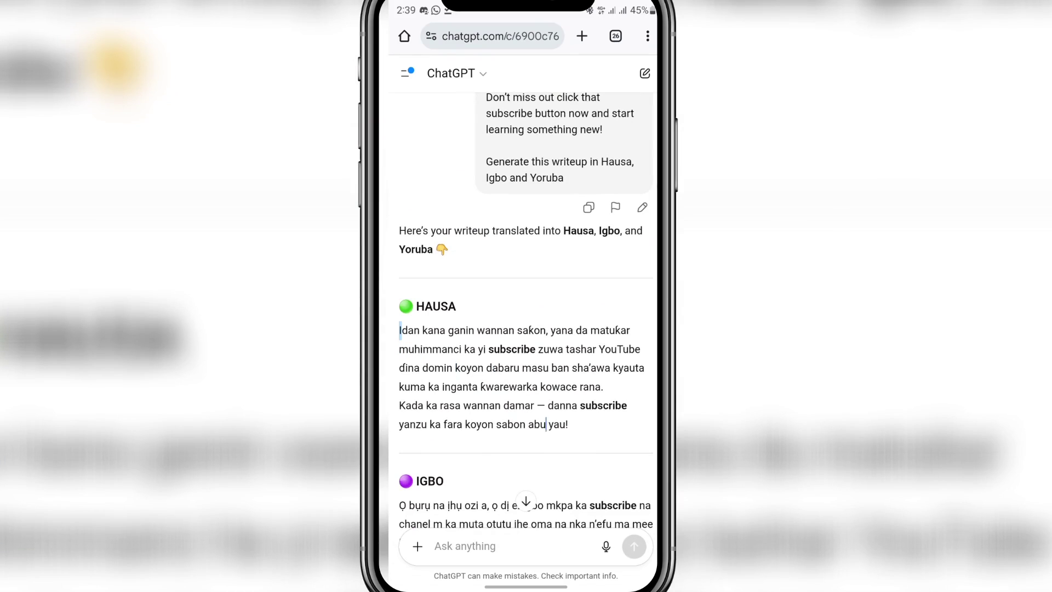
# Step: Select the Hausa translation paragraph in ChatGPT and copy it
pyautogui.moveTo(571, 429); pyautogui.dragTo(395, 337)
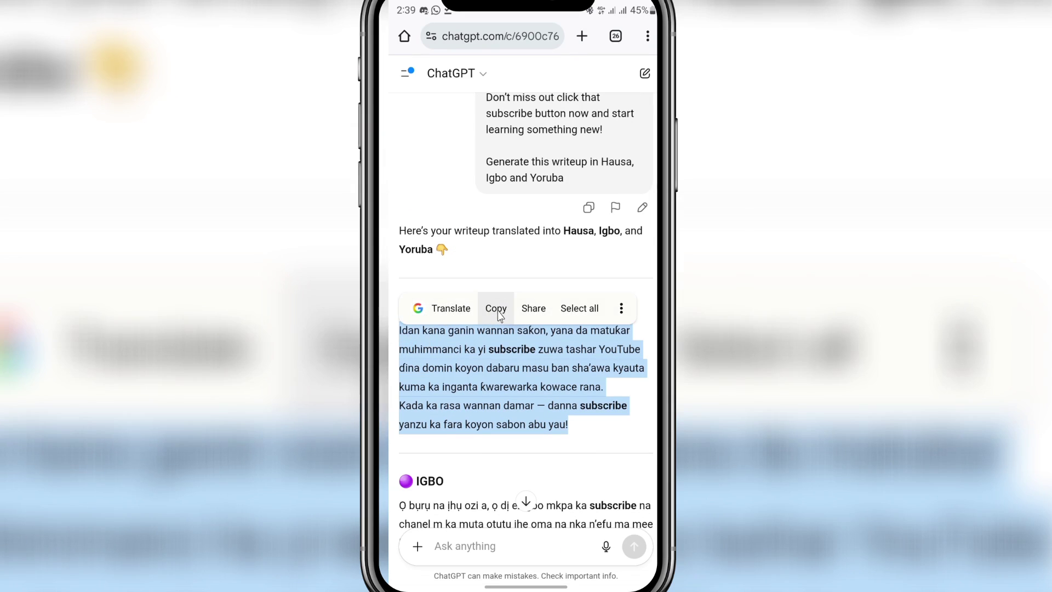
pyautogui.click(496, 309)
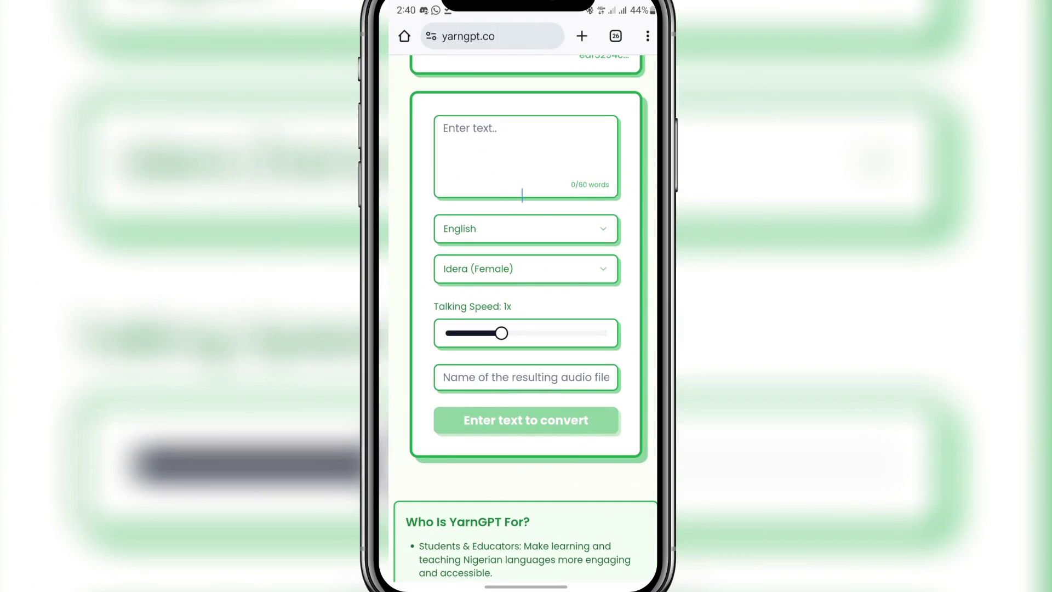
# Step: Paste the copied Hausa translation into YarnGPT's text box
pyautogui.scroll(3, 561, 219)
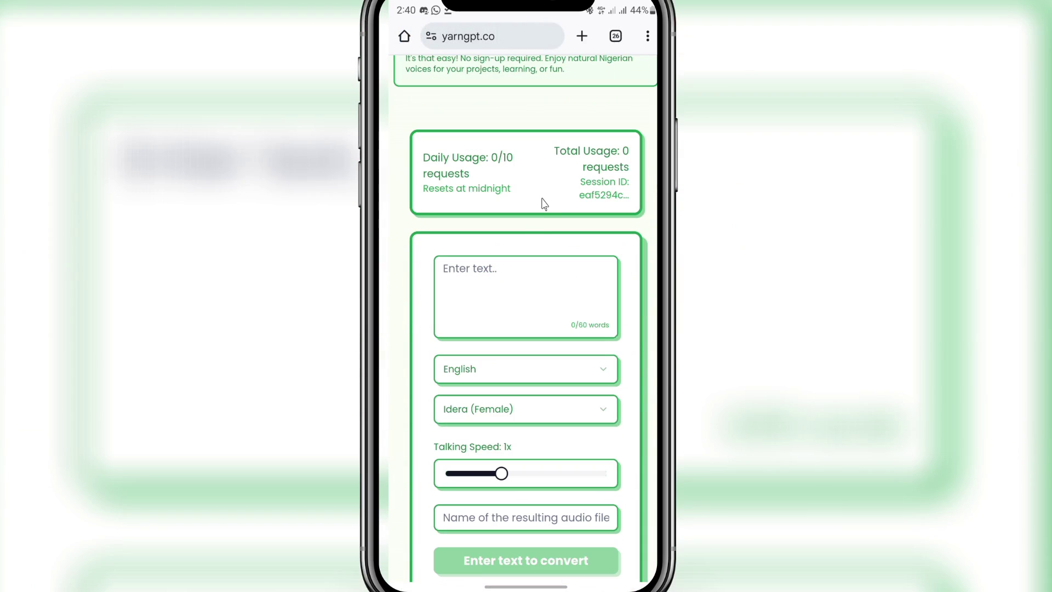
pyautogui.click(510, 274)
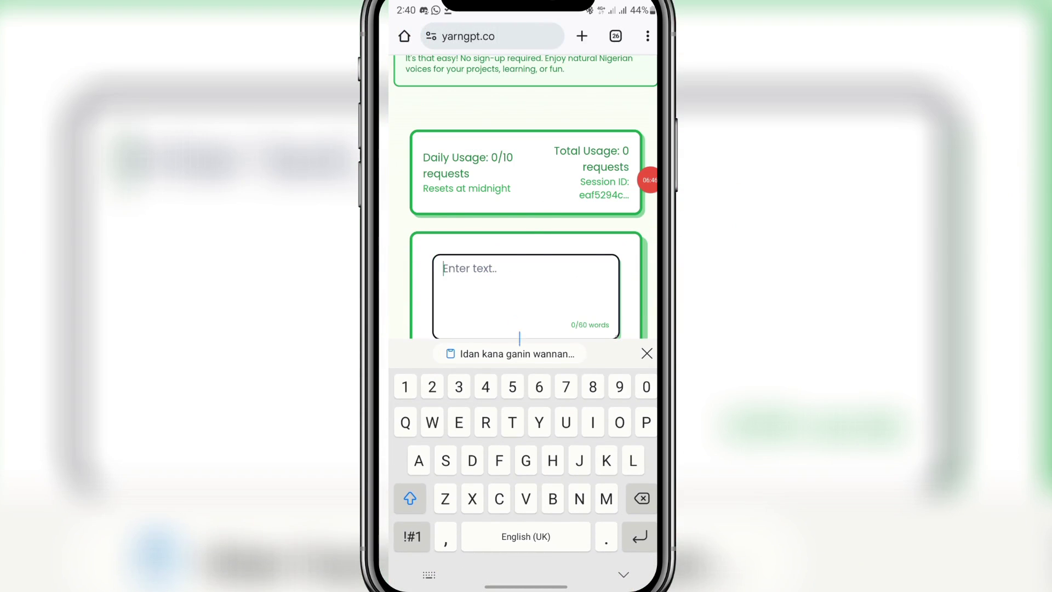
pyautogui.click(518, 355)
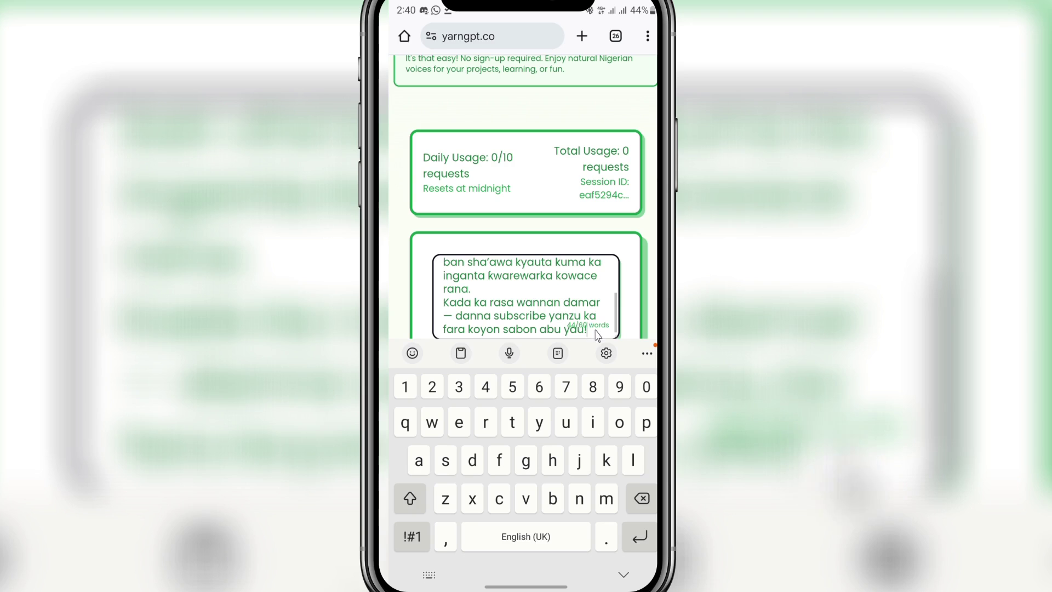
pyautogui.click(564, 262)
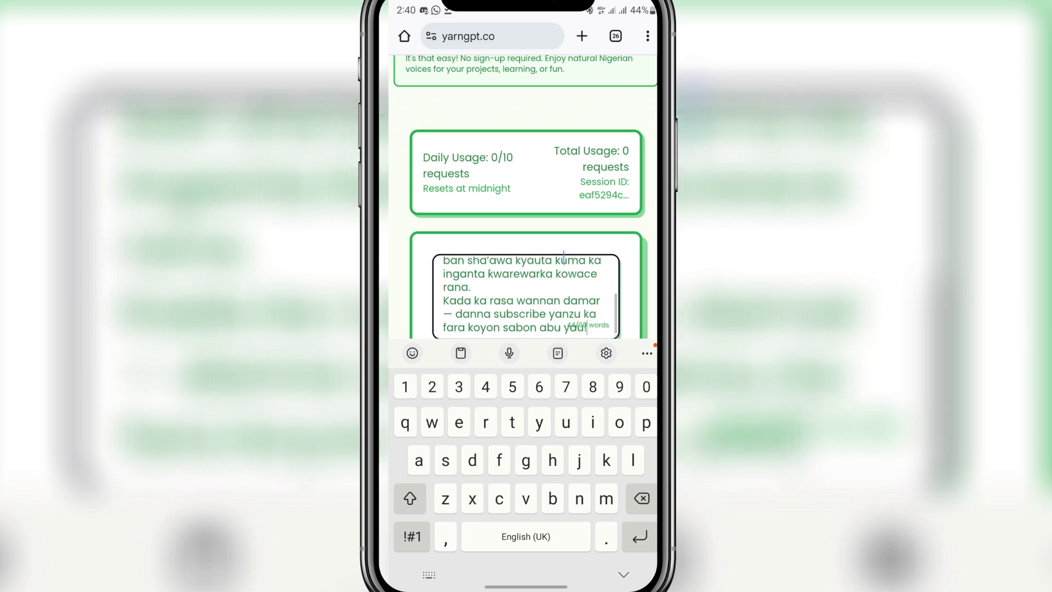
pyautogui.click(623, 574)
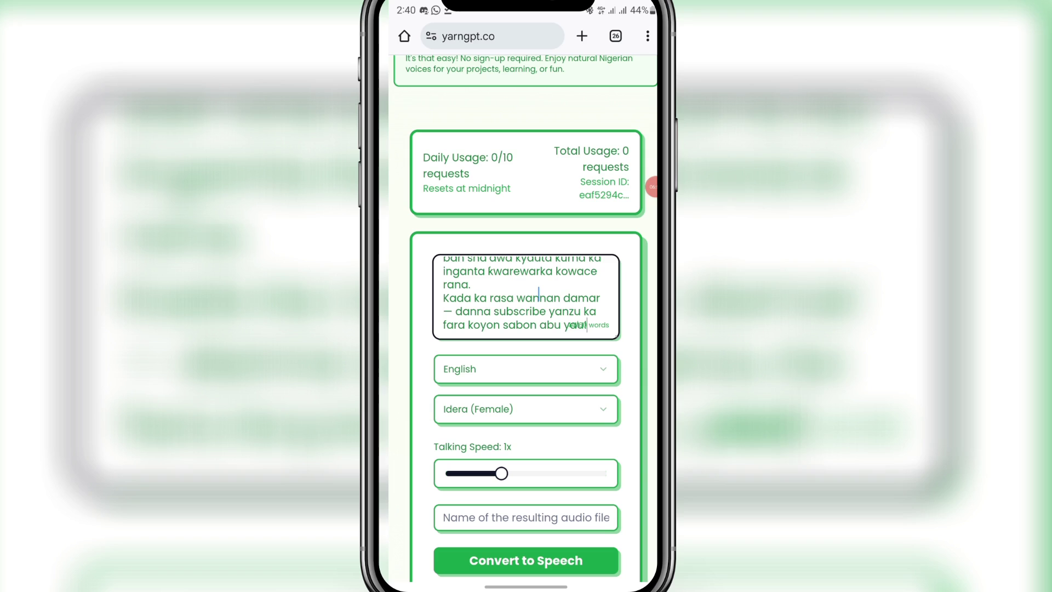
# Step: Set the language to Hausa, the voice to Amina (Female), and name the file 'Hausa Sample'
pyautogui.click(511, 369)
pyautogui.click(477, 466)
pyautogui.click(472, 419)
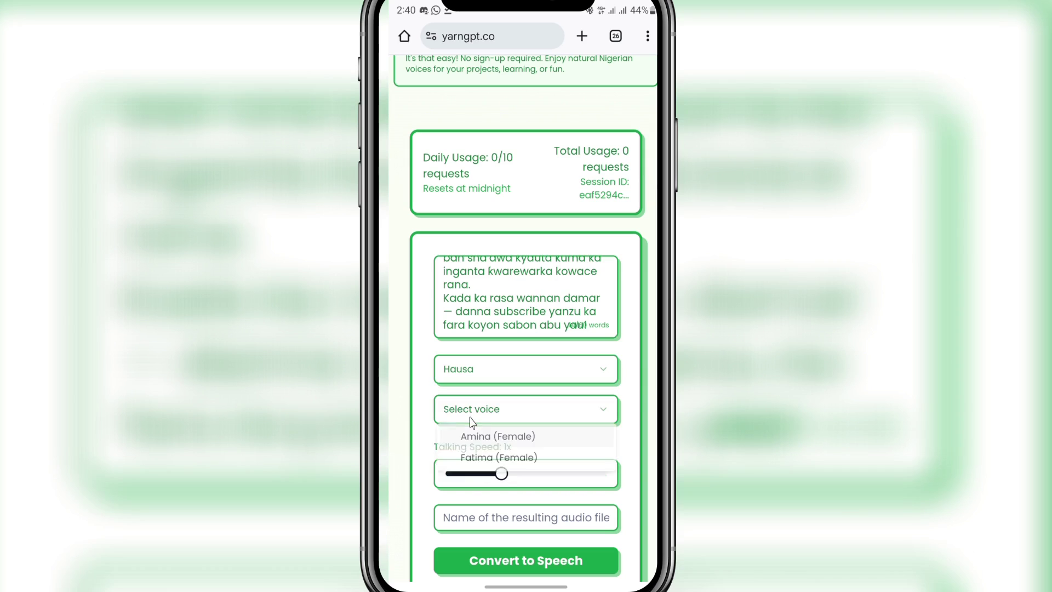
pyautogui.click(510, 441)
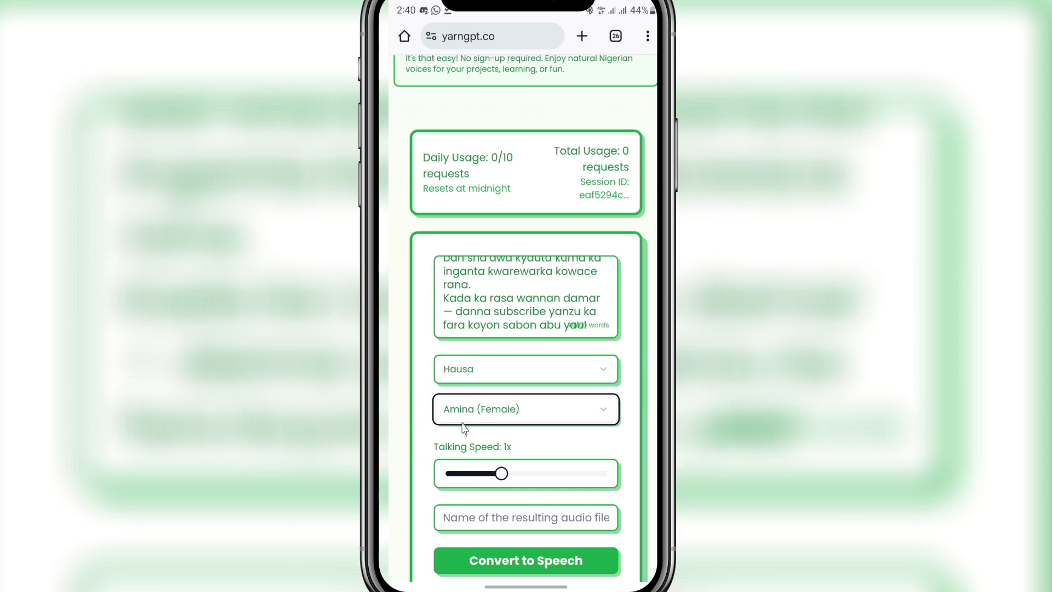
pyautogui.scroll(-3, 498, 417)
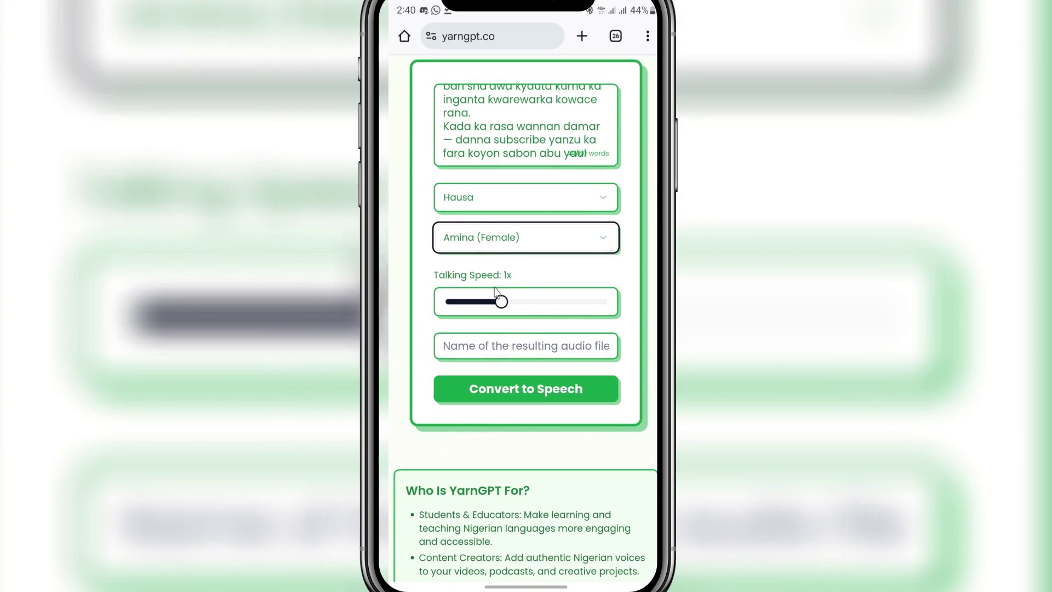
pyautogui.click(492, 348)
pyautogui.write('Hausa')
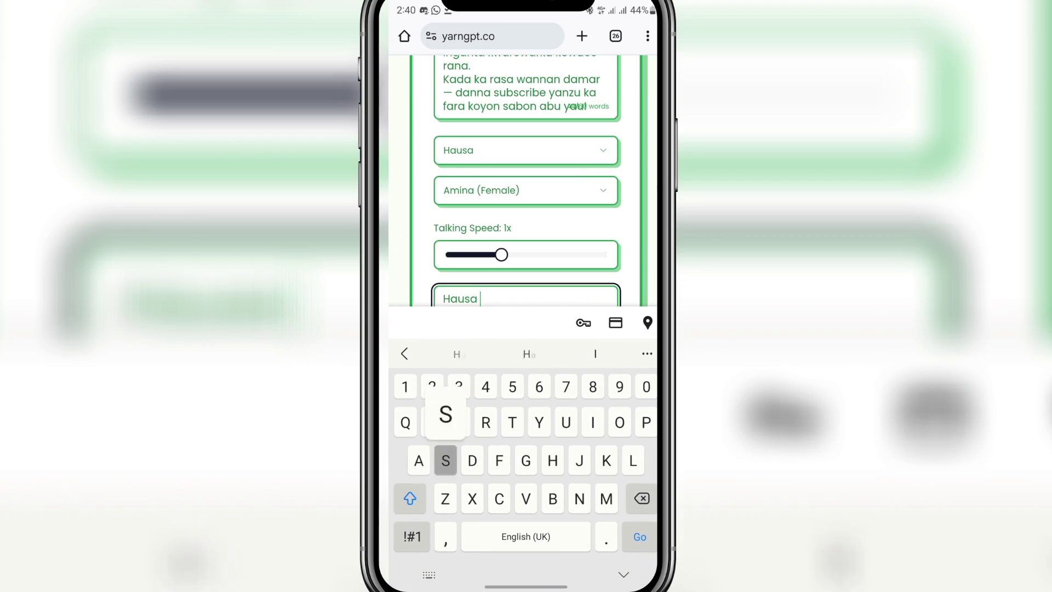
pyautogui.write(' Sample')
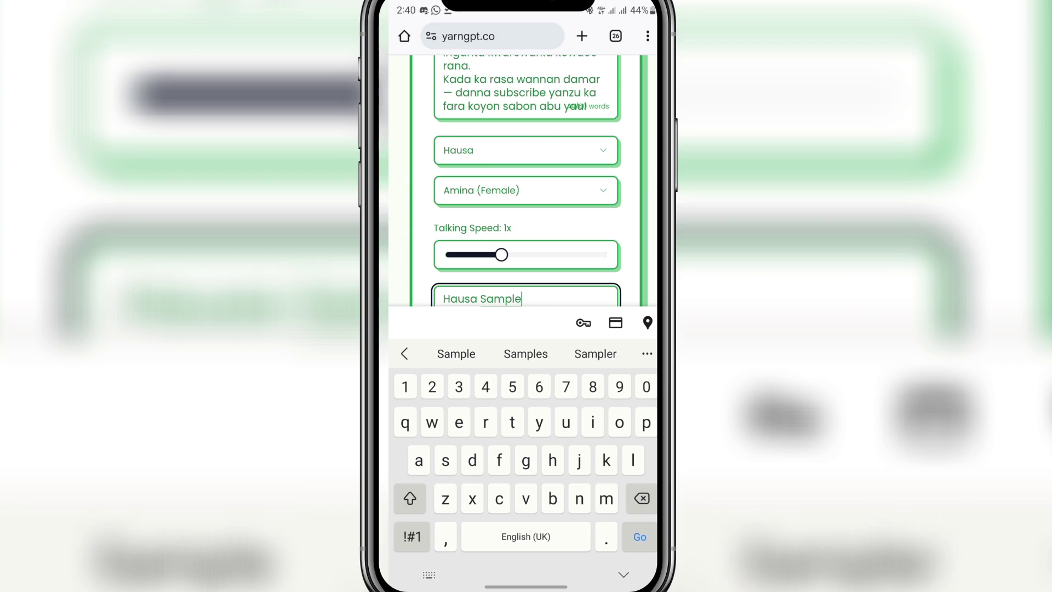
pyautogui.press('Escape')
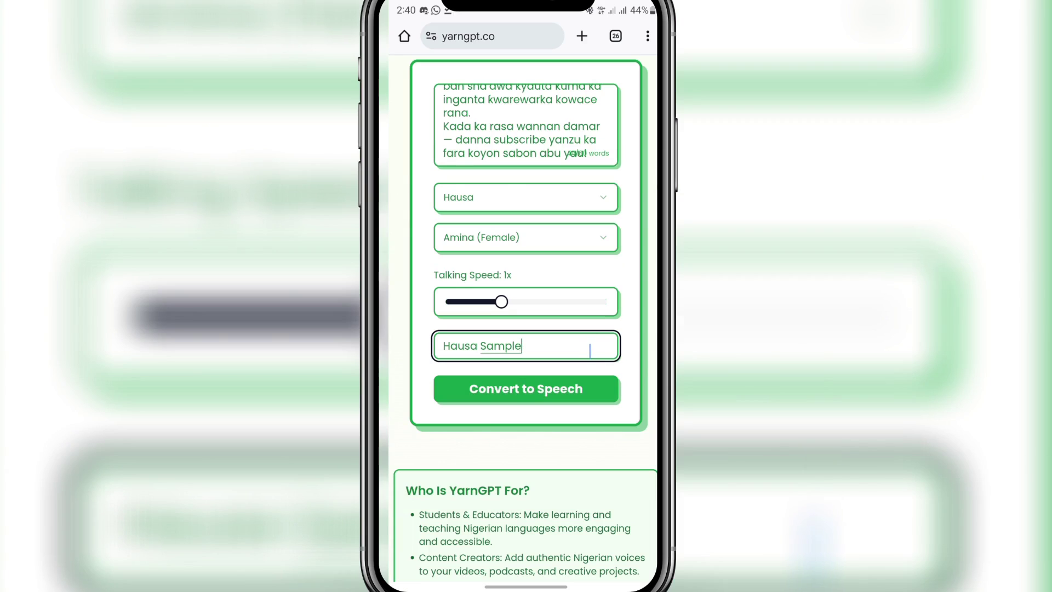
# Step: Convert the Hausa text to speech and play the 15-second Amina clip
pyautogui.click(562, 383)
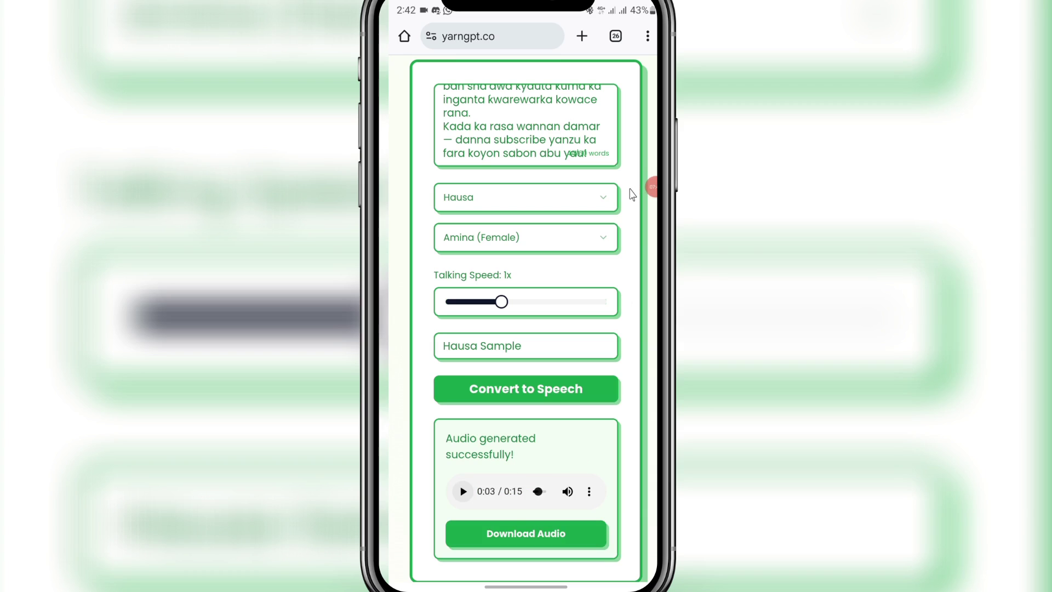
pyautogui.click(463, 493)
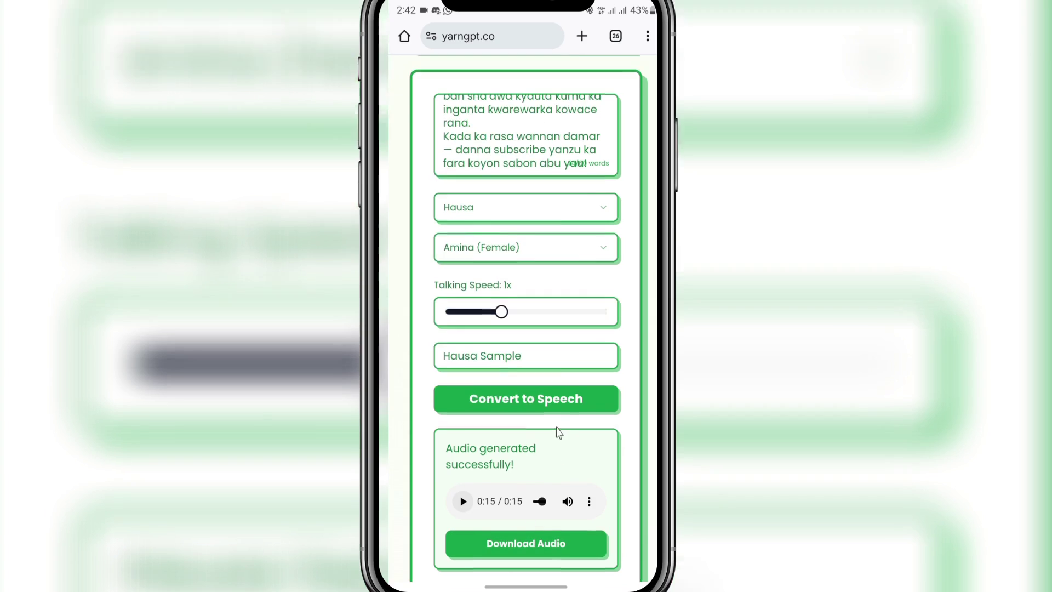
pyautogui.scroll(3, 556, 427)
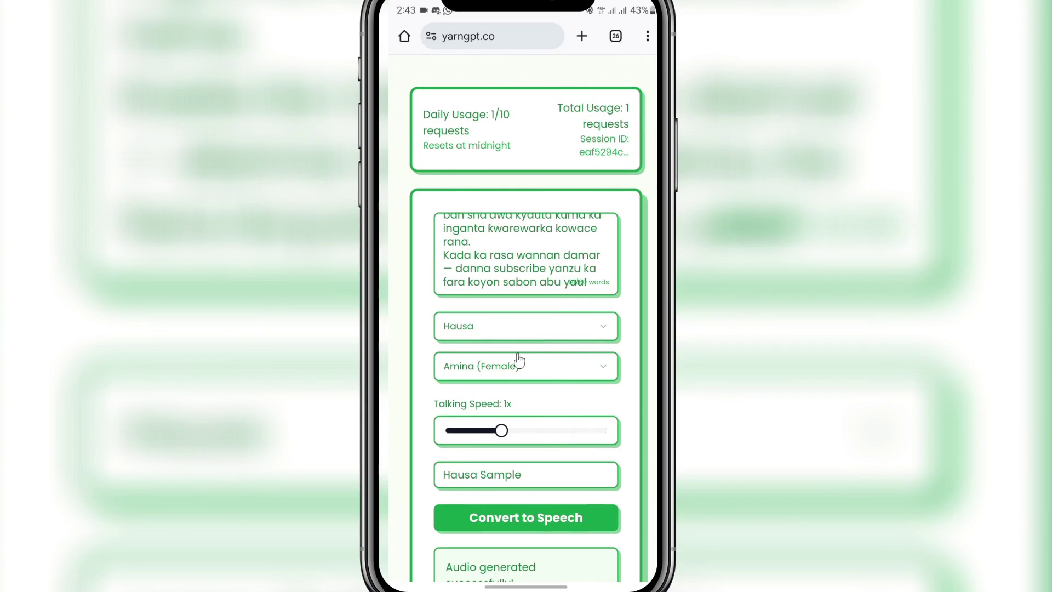
# Step: Copy the Igbo translation paragraph from ChatGPT and return to the YarnGPT tab
pyautogui.click(613, 46)
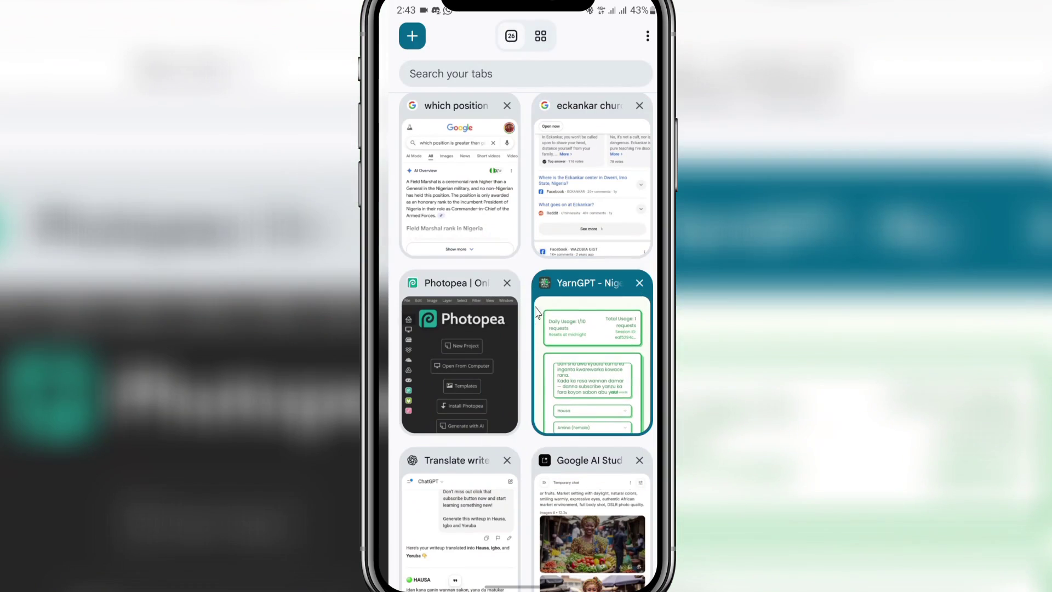
pyautogui.click(462, 512)
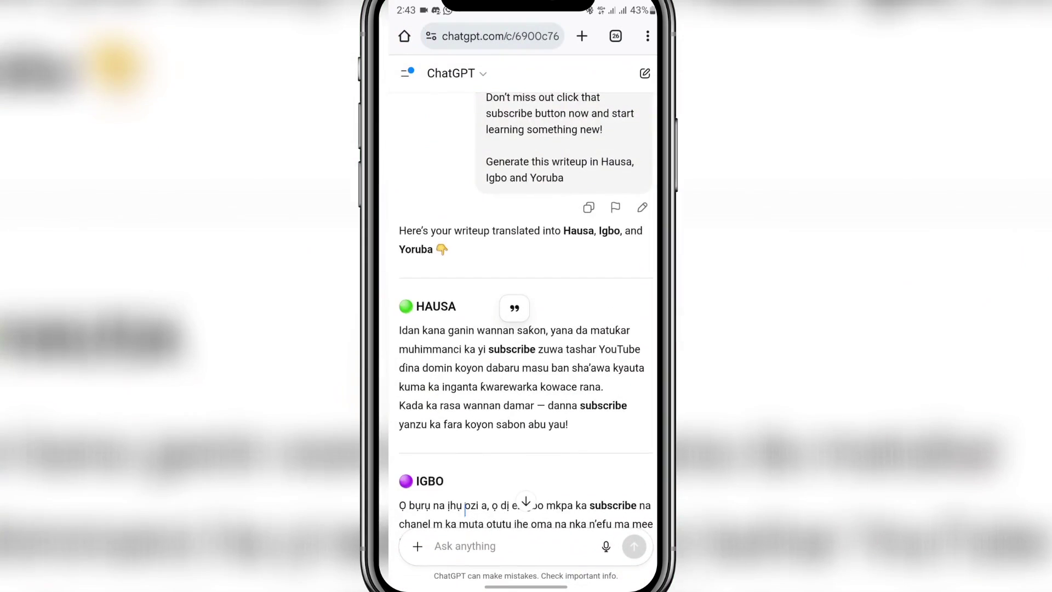
pyautogui.scroll(-4, 505, 333)
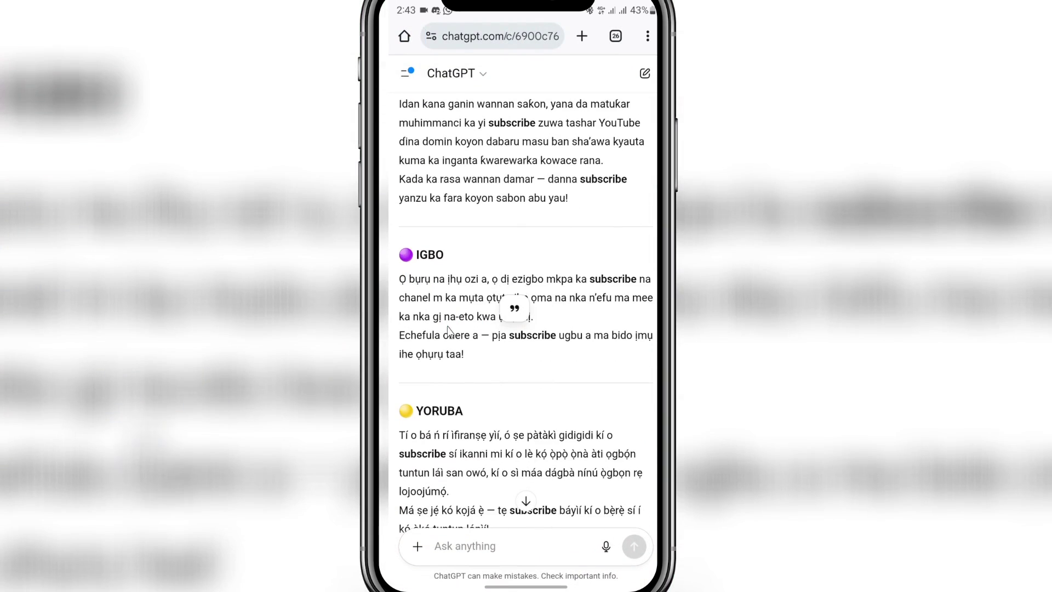
pyautogui.moveTo(463, 354); pyautogui.dragTo(400, 279)
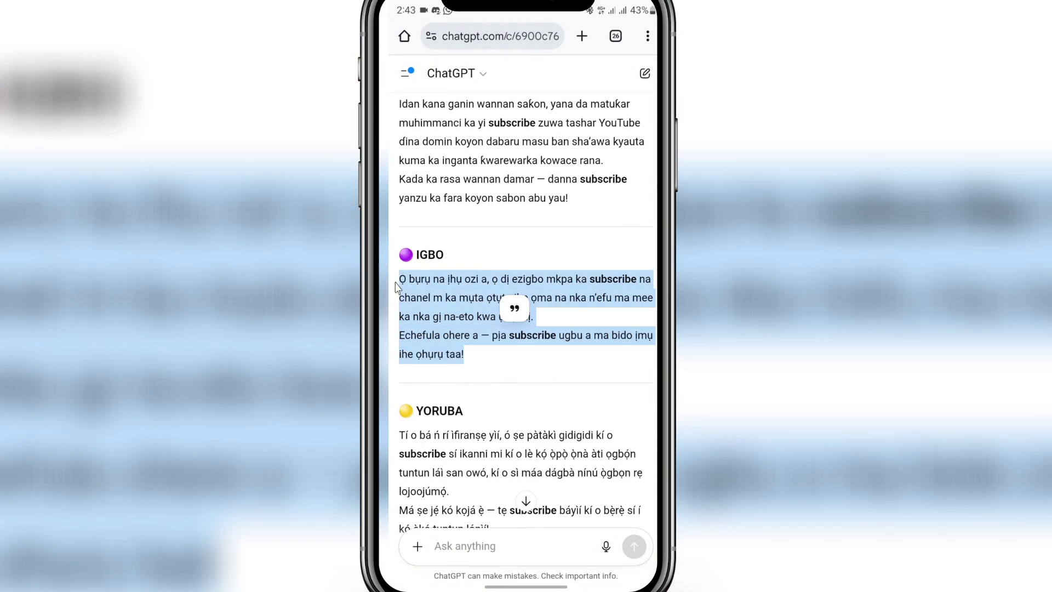
pyautogui.click(495, 258)
pyautogui.click(615, 36)
pyautogui.click(581, 504)
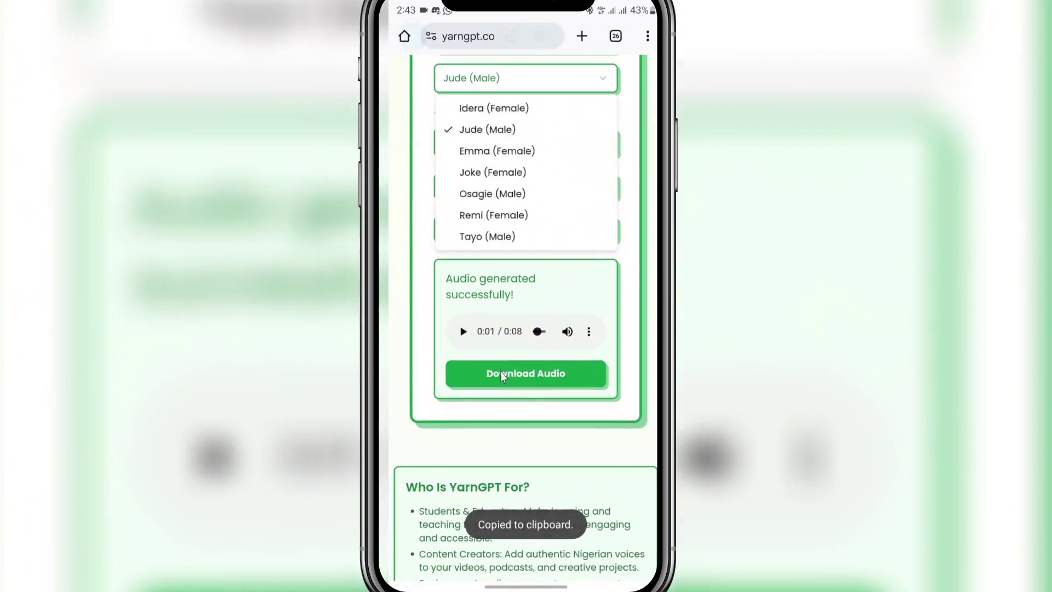
# Step: Replace the old English message in the text box with the pasted Igbo translation
pyautogui.click(500, 371)
pyautogui.scroll(4, 512, 265)
pyautogui.click(512, 217)
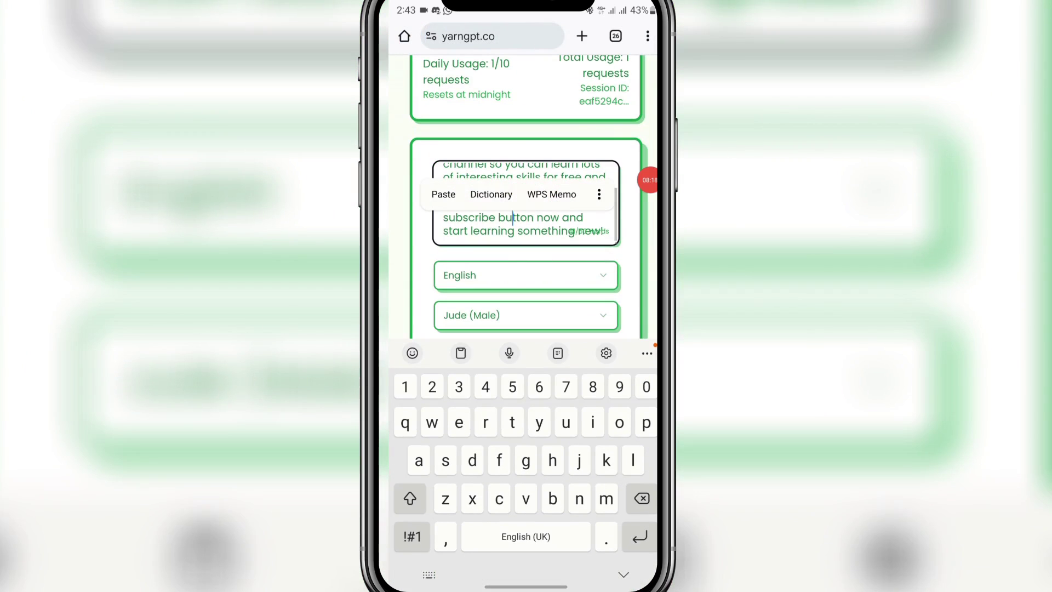
pyautogui.hotkey('ctrl', 'a')
pyautogui.press('BackSpace')
pyautogui.click(526, 352)
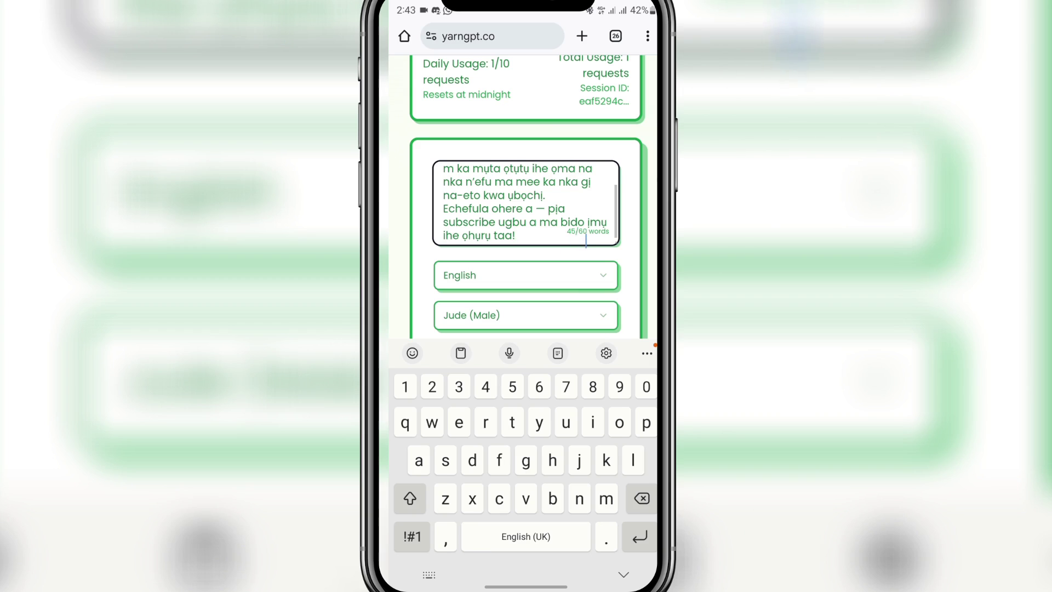
pyautogui.click(623, 574)
# Step: Set the language to Igbo, the voice to Obinna (Male), and the speed to 1.2x
pyautogui.click(520, 281)
pyautogui.click(490, 351)
pyautogui.click(520, 315)
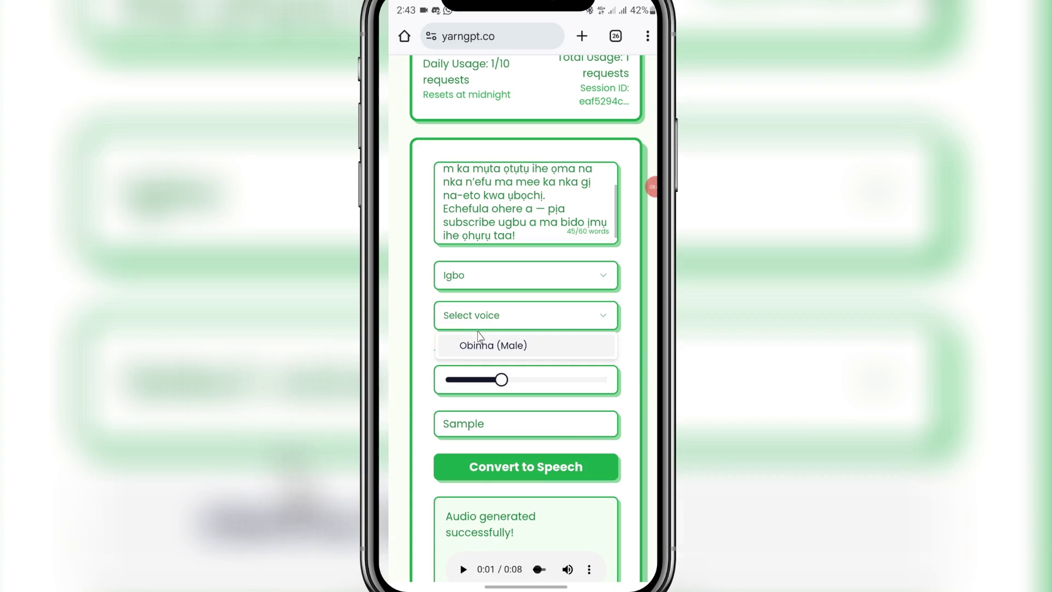
pyautogui.click(482, 344)
pyautogui.moveTo(501, 379); pyautogui.dragTo(518, 385)
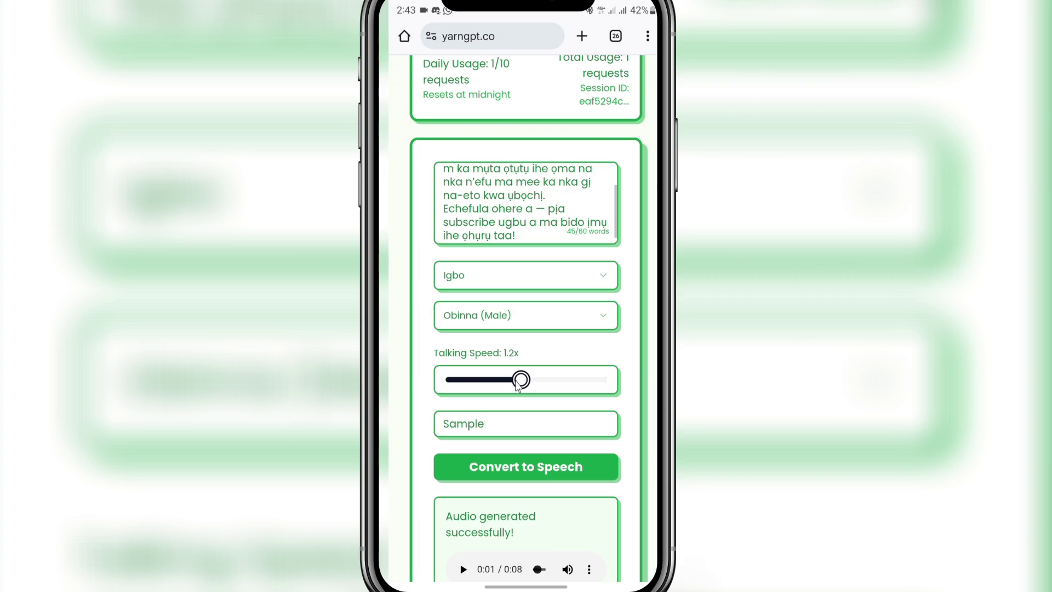
# Step: Name the audio 'Sample igbo' and start converting it to speech
pyautogui.click(493, 424)
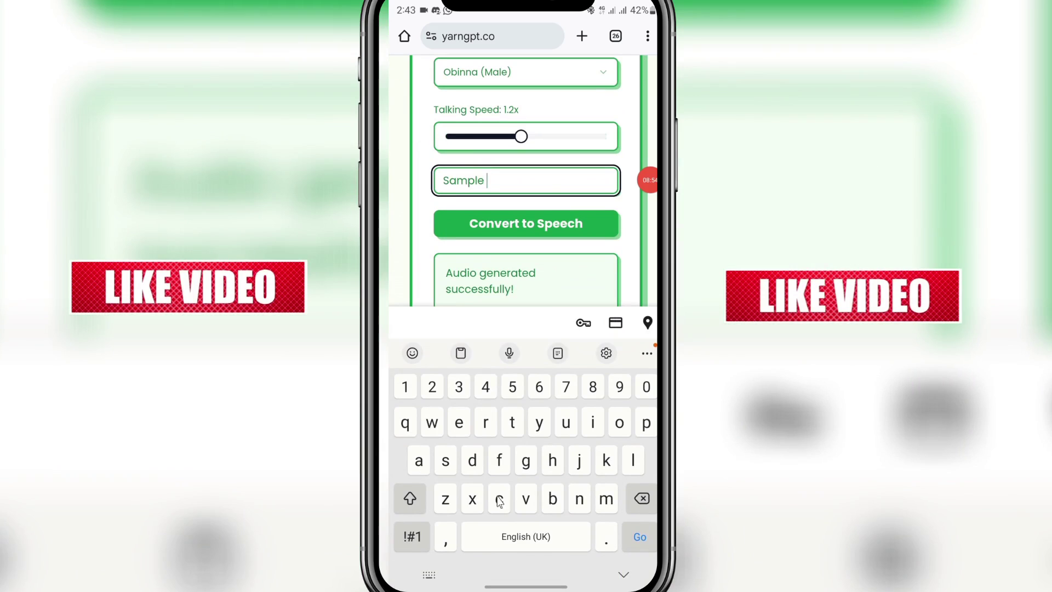
pyautogui.write('3')
pyautogui.press('BackSpace')
pyautogui.write('ig')
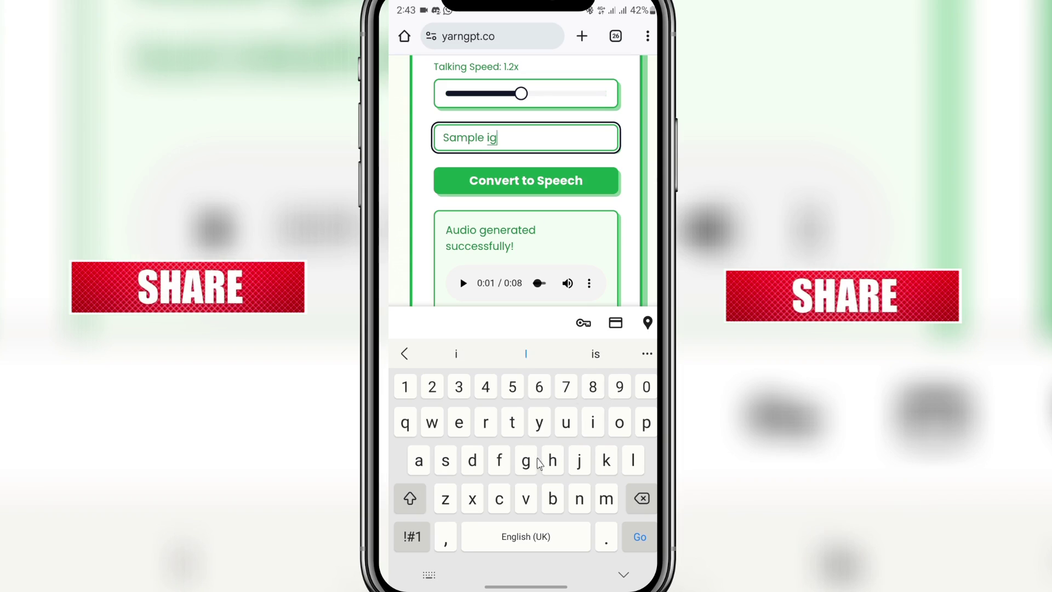
pyautogui.write('bo')
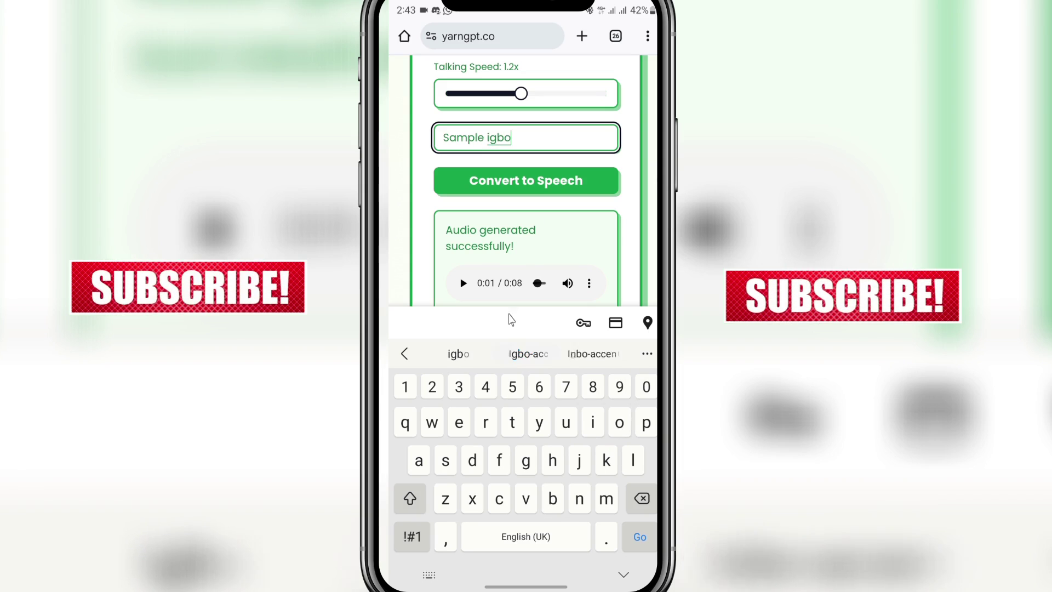
pyautogui.click(493, 183)
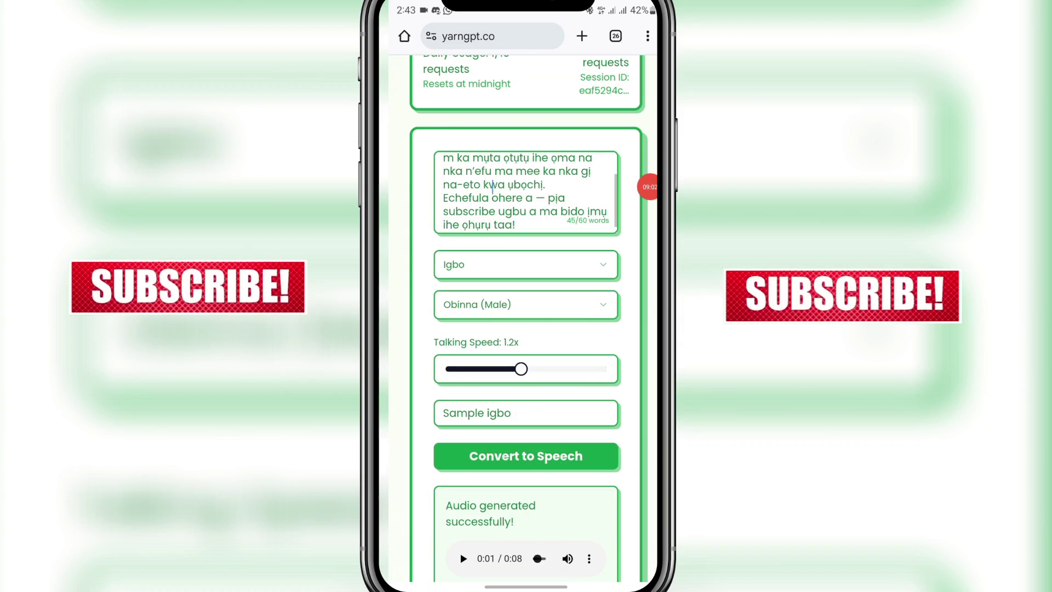
pyautogui.click(542, 463)
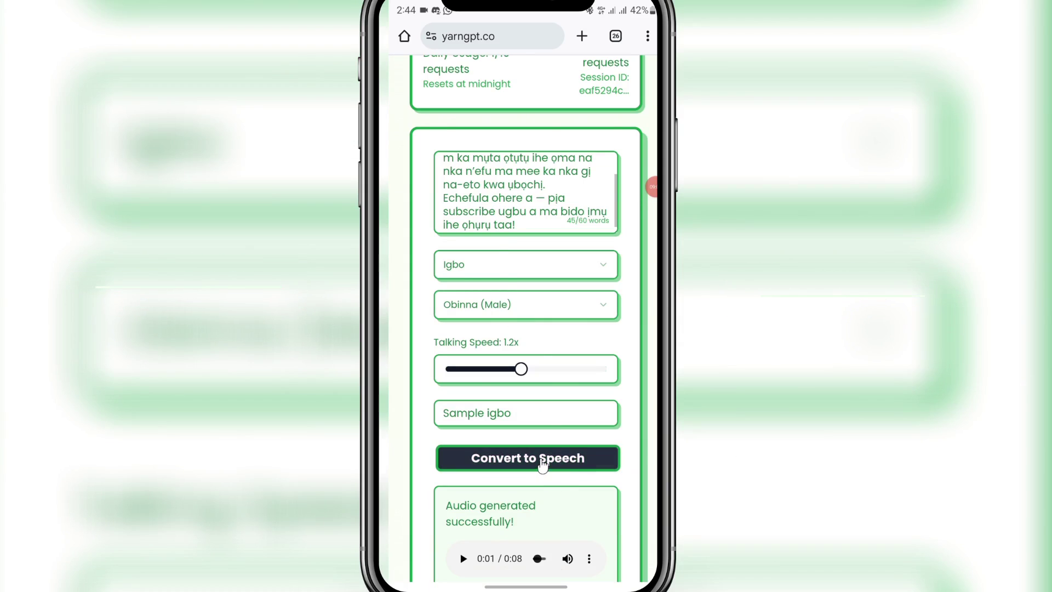
# Step: Download the finished 9-second Igbo clip (925.08 KB) and bring up the ChatGPT conversation
pyautogui.scroll(-2, 564, 416)
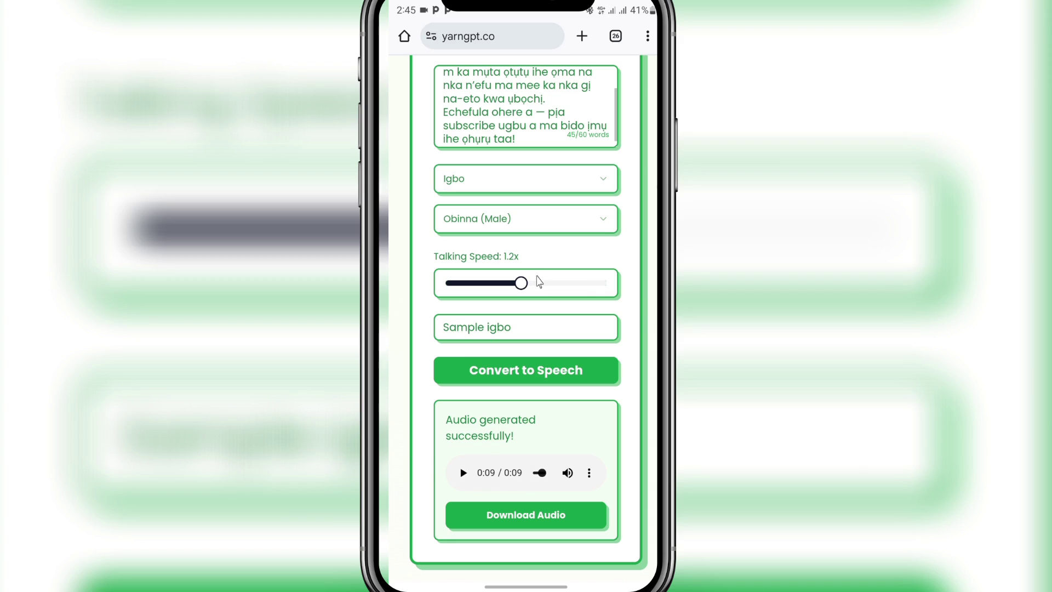
pyautogui.click(615, 36)
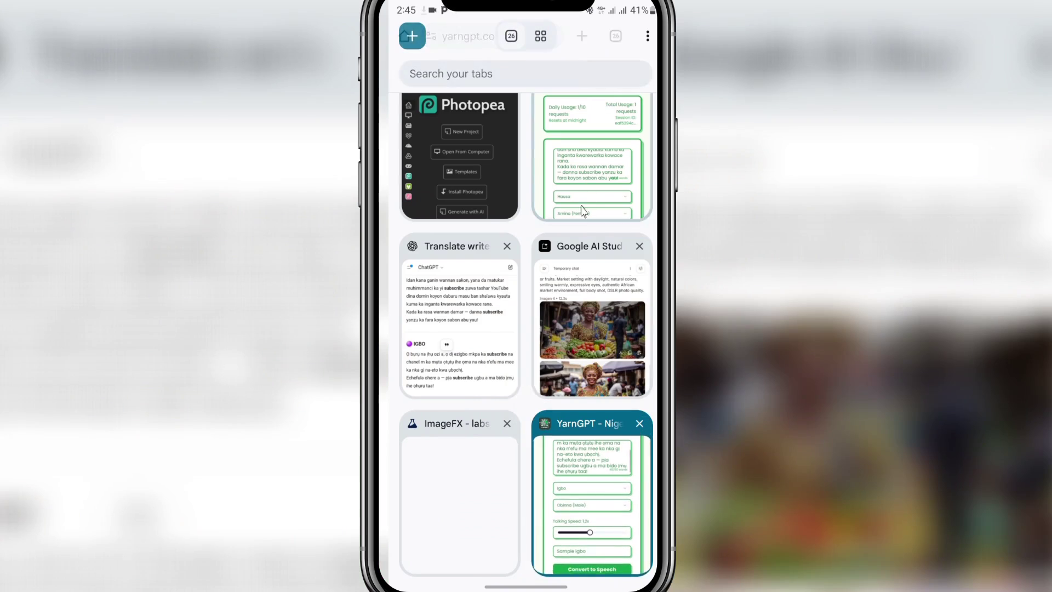
pyautogui.click(469, 350)
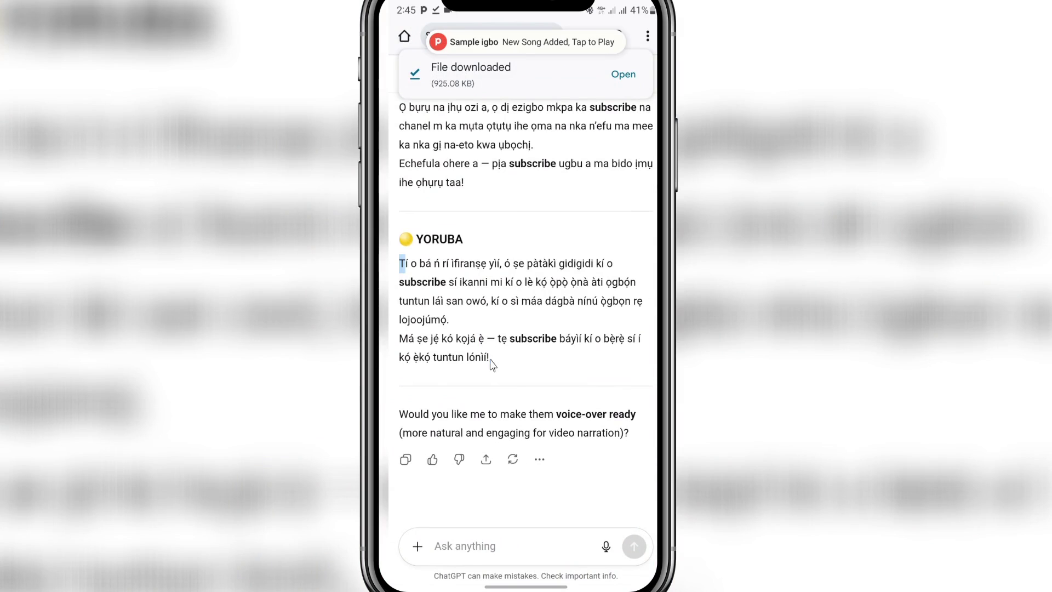
# Step: Copy the whole Yoruba translation paragraph and return to the YarnGPT page
pyautogui.doubleClick(472, 356)
pyautogui.moveTo(471, 361); pyautogui.dragTo(404, 242)
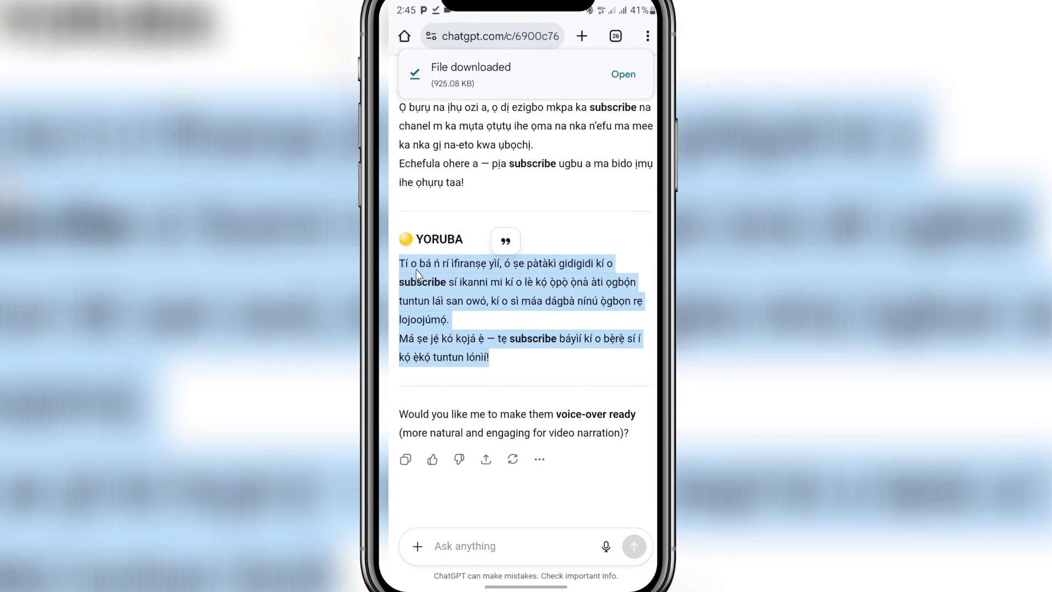
pyautogui.click(494, 242)
pyautogui.click(615, 36)
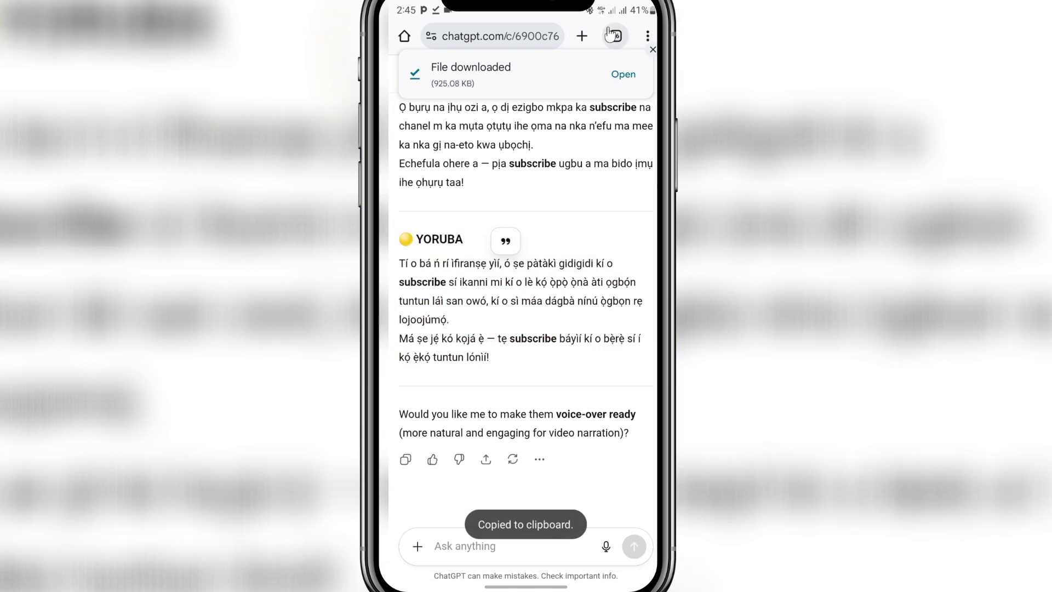
pyautogui.click(582, 477)
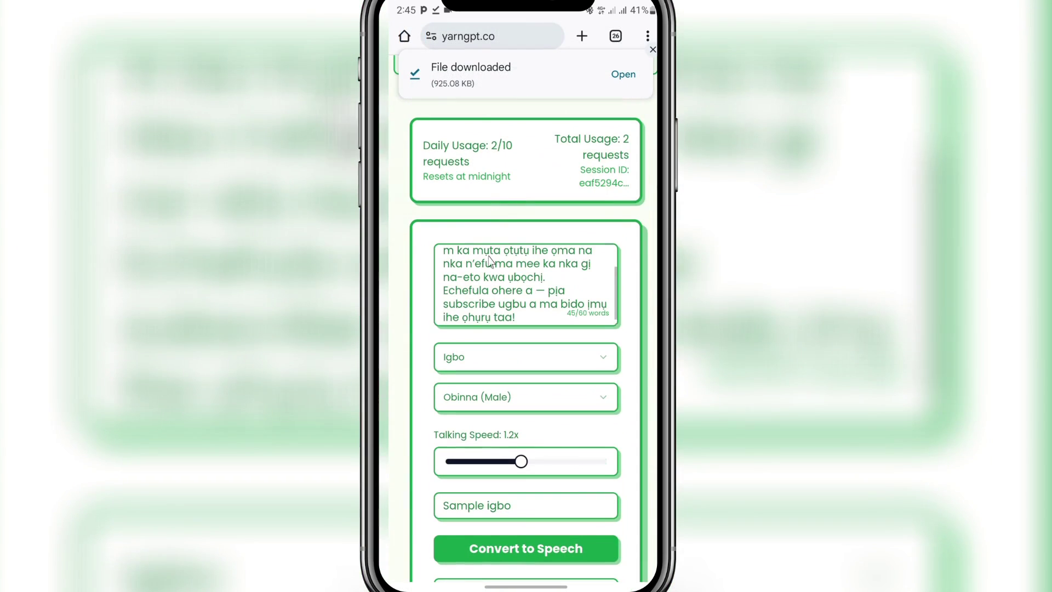
# Step: Replace the old Igbo text in the text box with the pasted Yoruba translation
pyautogui.moveTo(492, 317); pyautogui.dragTo(457, 277)
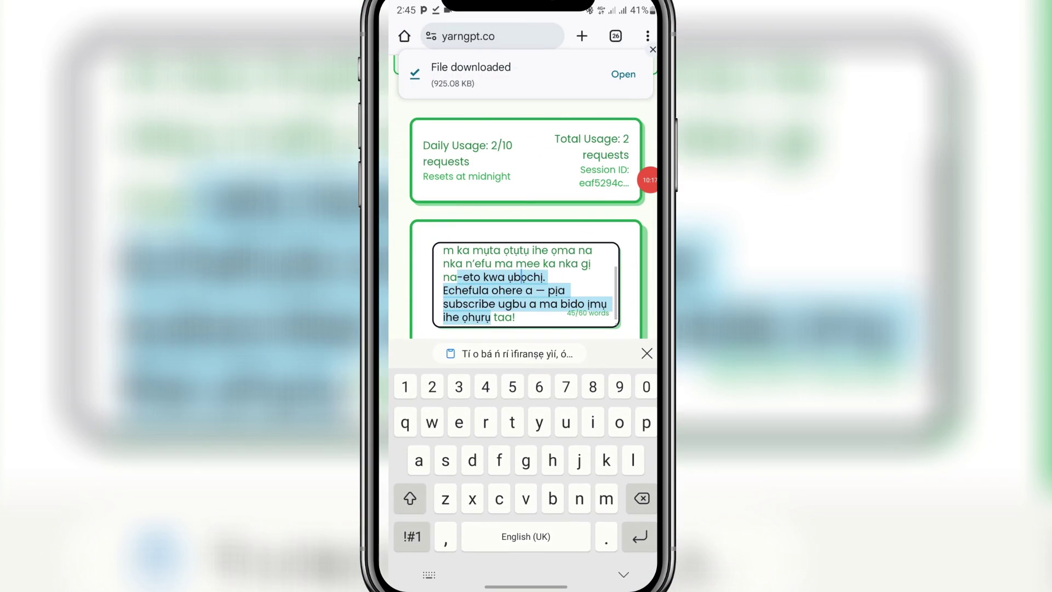
pyautogui.click(627, 501)
pyautogui.click(627, 501)
pyautogui.click(628, 501)
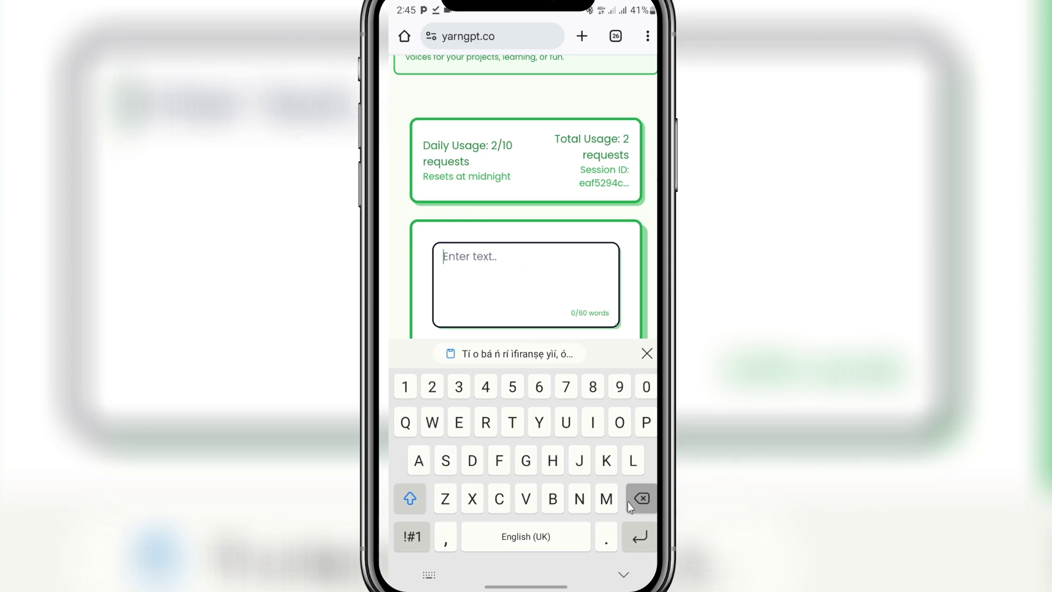
pyautogui.click(522, 354)
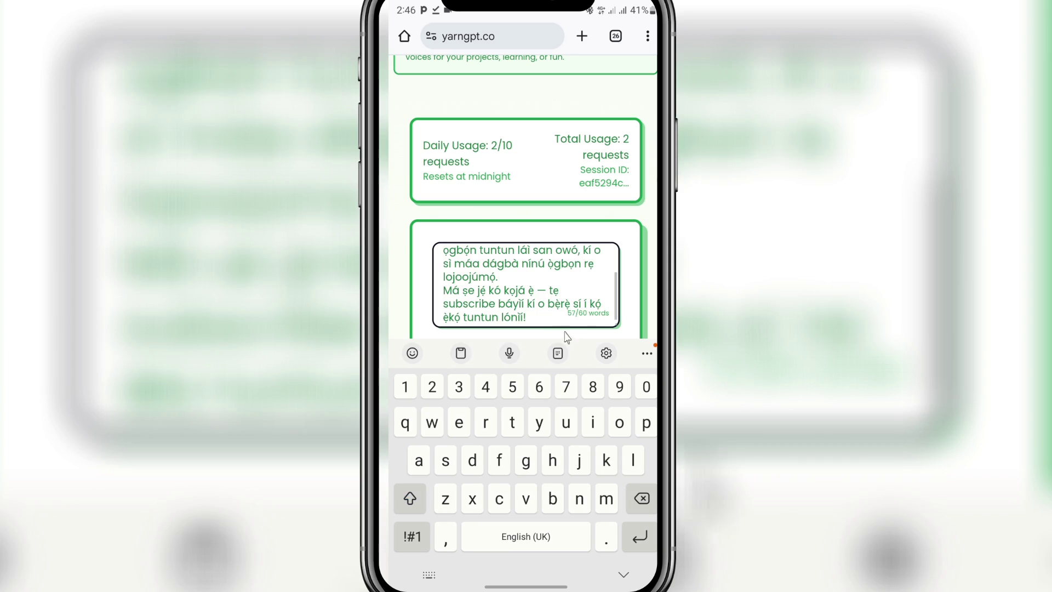
pyautogui.click(622, 574)
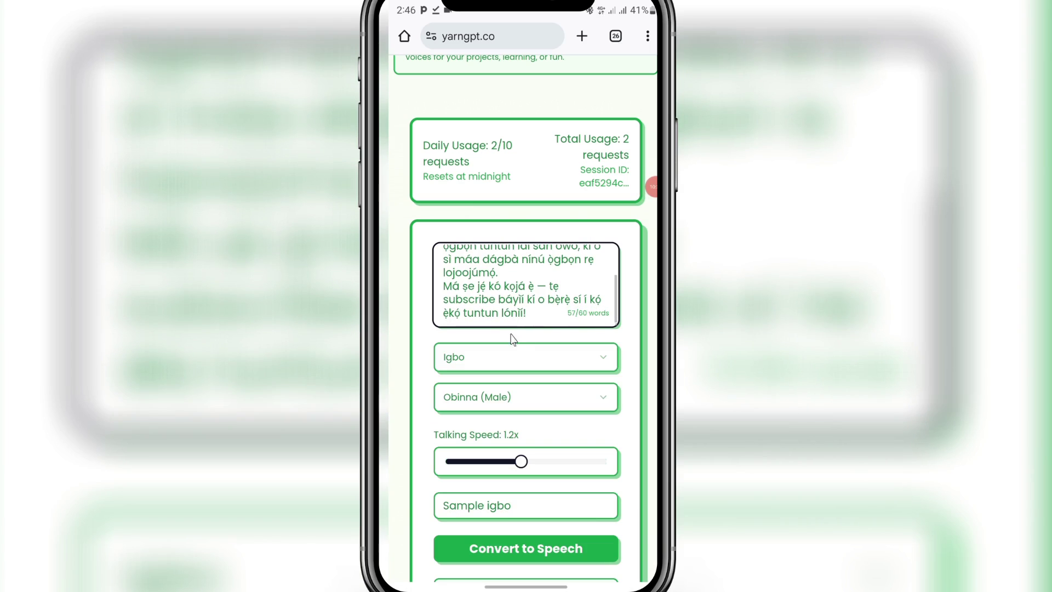
# Step: Set the language to Yoruba, the voice to Aisha (Female), and the speed back to 1x
pyautogui.click(511, 356)
pyautogui.click(500, 386)
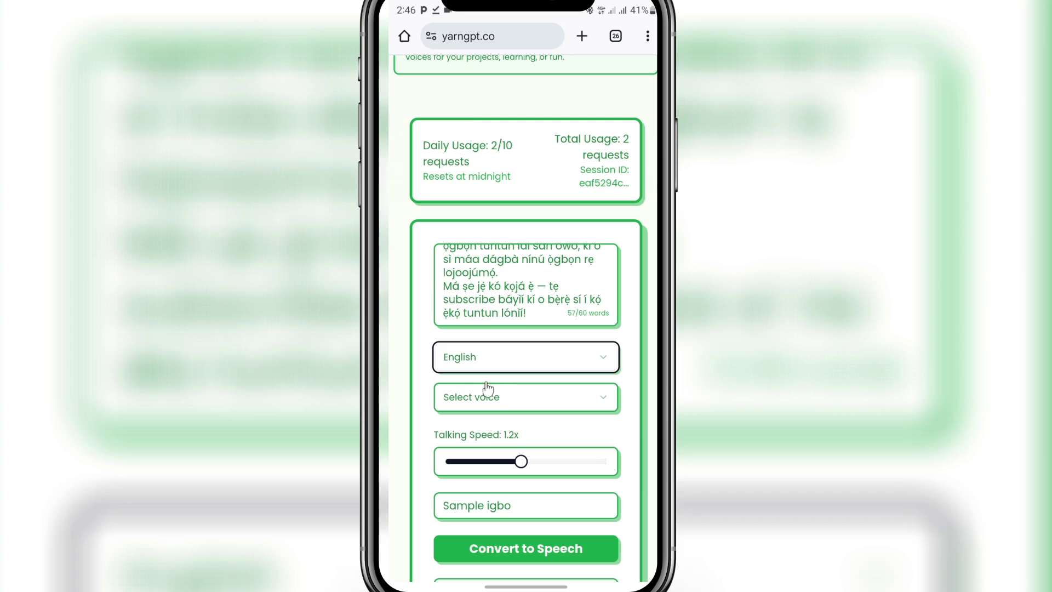
pyautogui.click(474, 359)
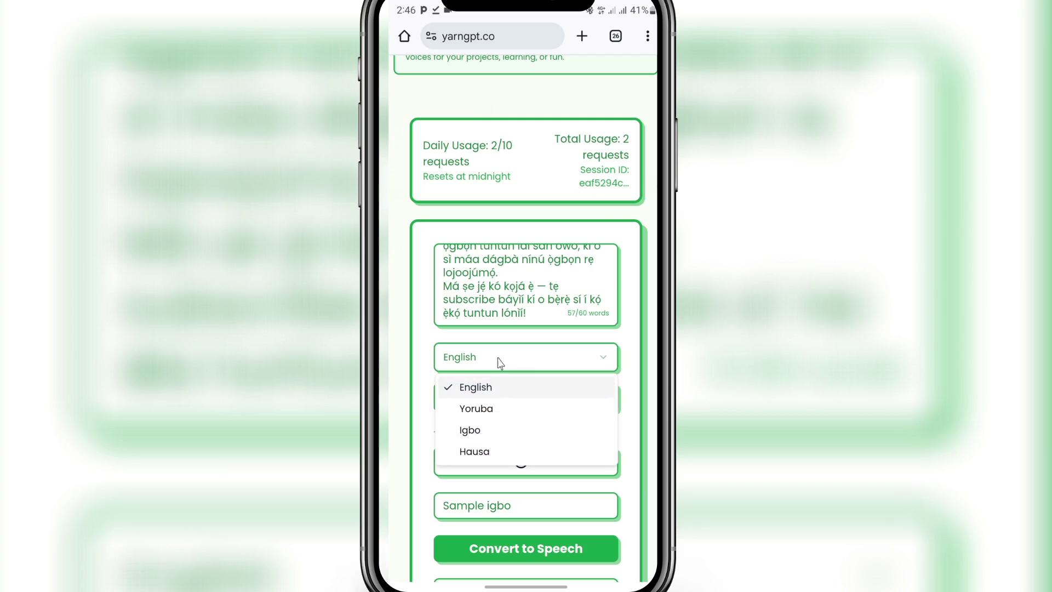
pyautogui.click(479, 416)
pyautogui.click(493, 405)
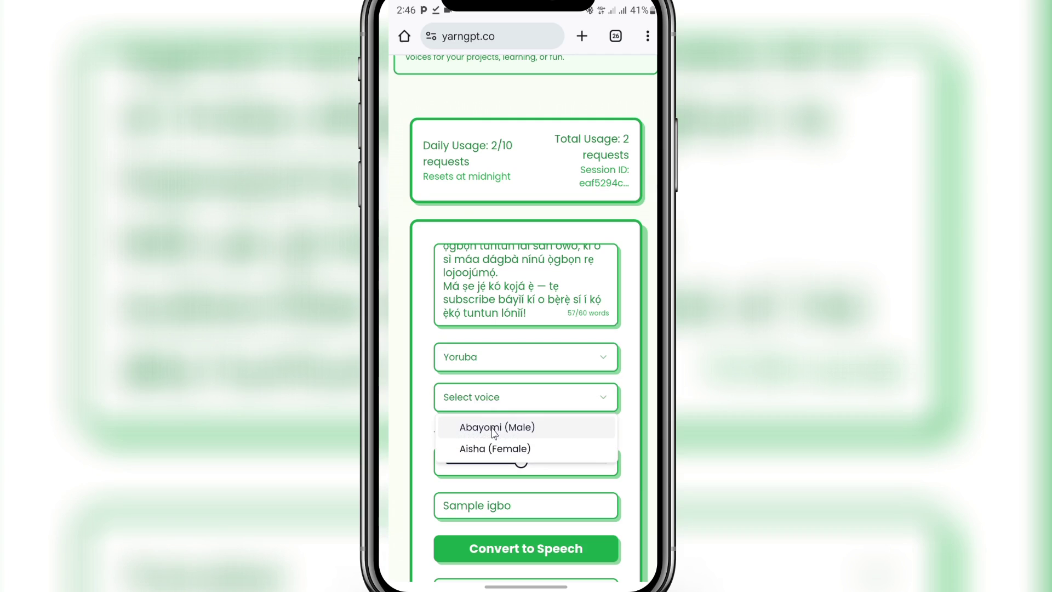
pyautogui.click(489, 433)
pyautogui.click(492, 408)
pyautogui.click(475, 454)
pyautogui.scroll(-3, 475, 456)
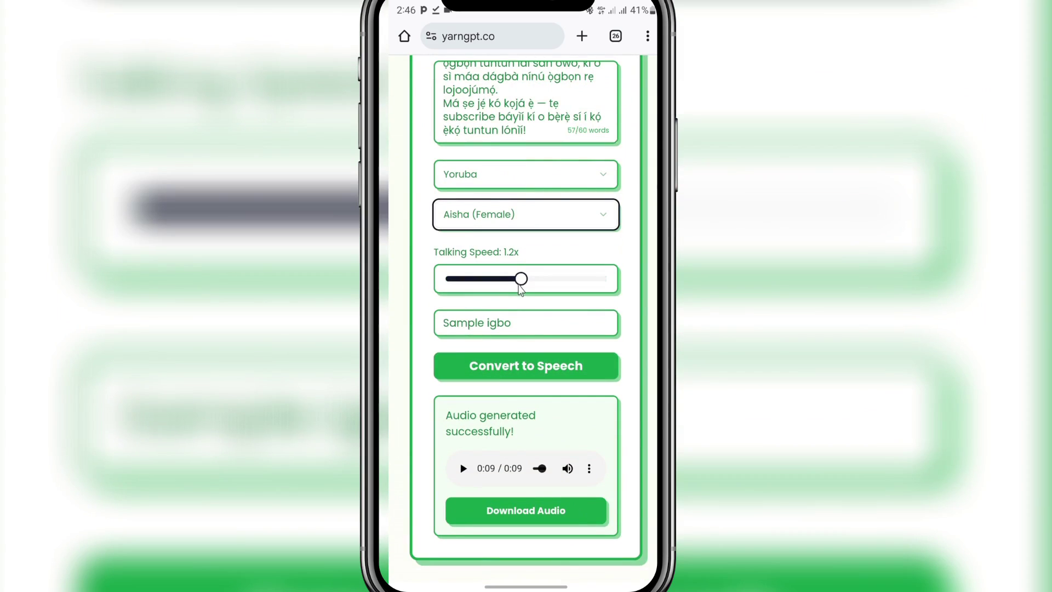
pyautogui.moveTo(522, 282); pyautogui.dragTo(503, 284)
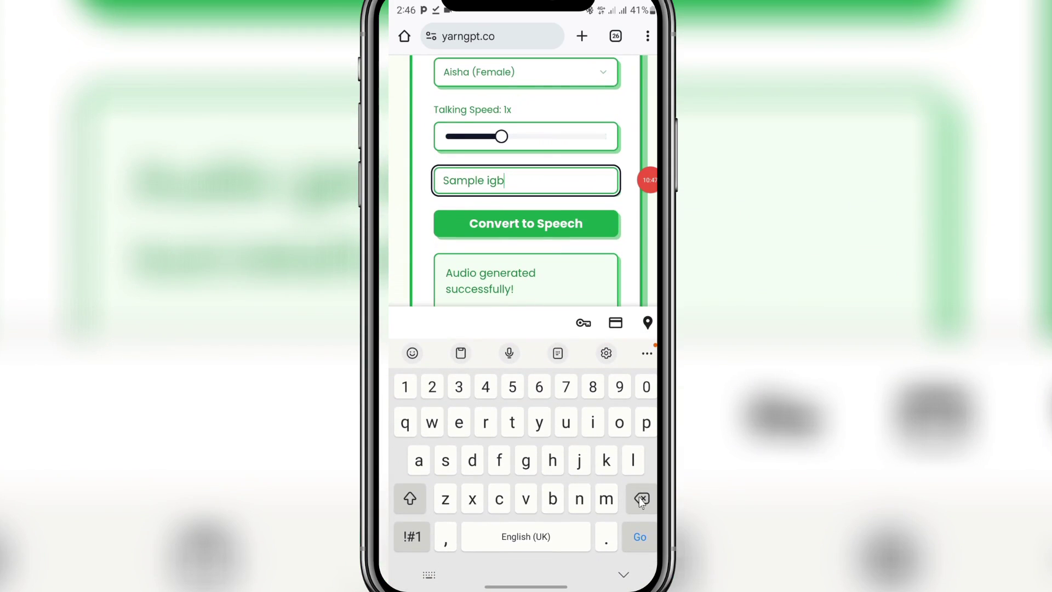
# Step: Rename the audio to 'Sample yoruba' and start converting it to speech
pyautogui.press('BackSpace')
pyautogui.write('y')
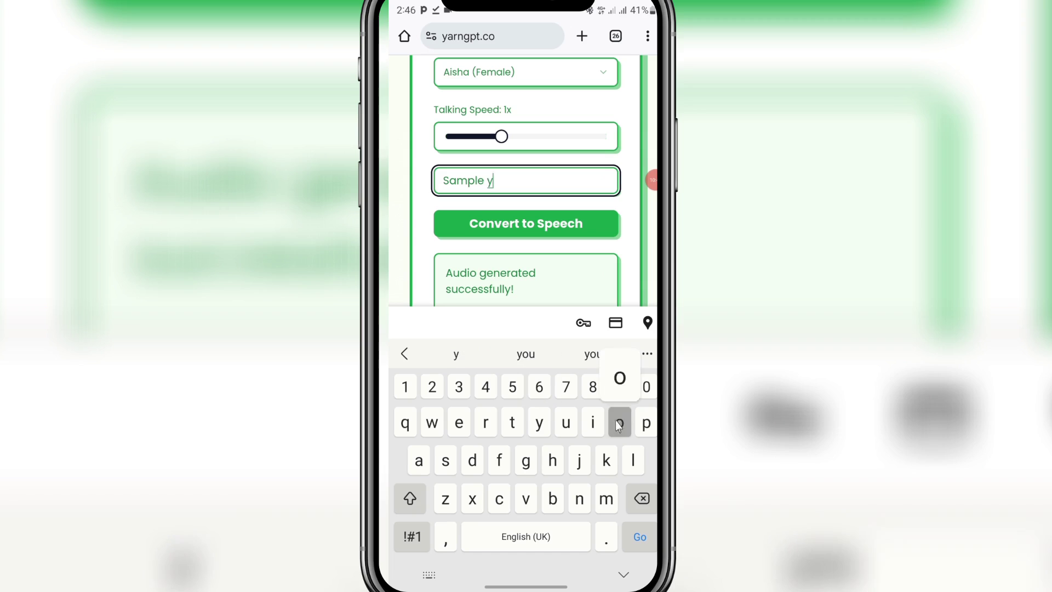
pyautogui.write('oru')
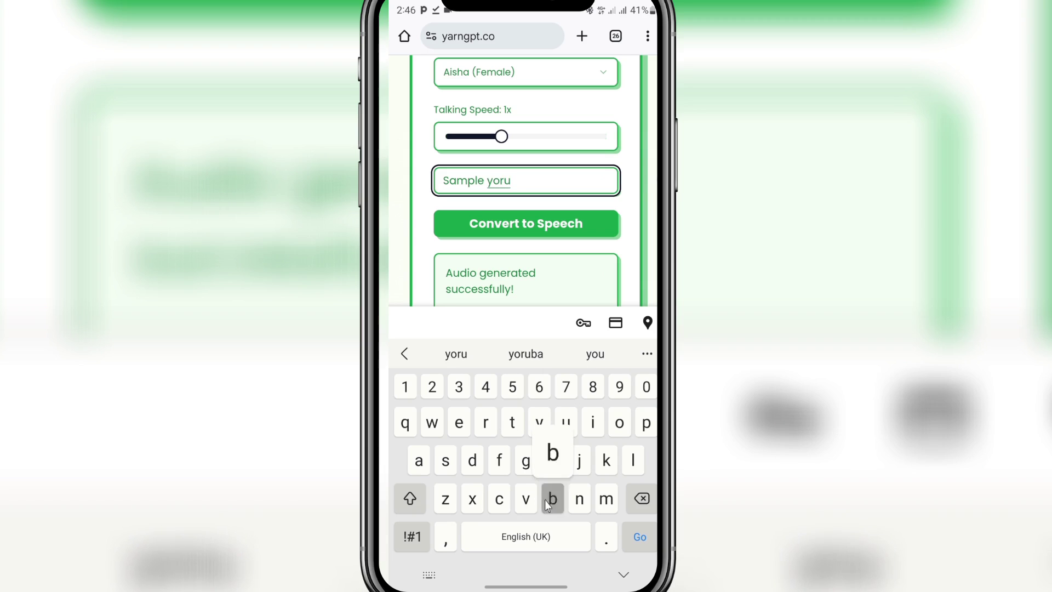
pyautogui.write('ba')
pyautogui.click(520, 223)
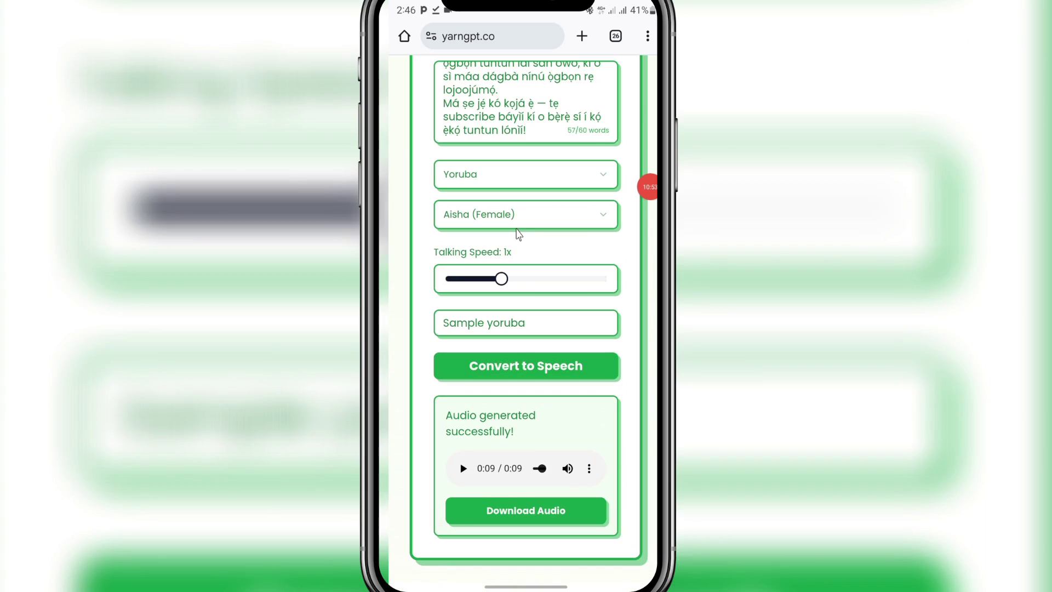
pyautogui.click(520, 364)
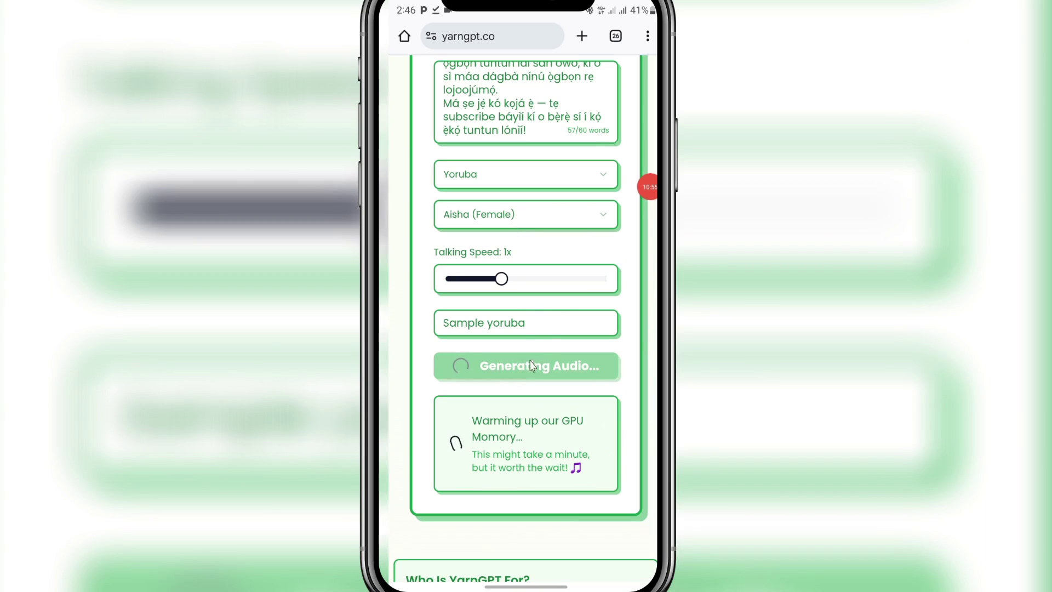